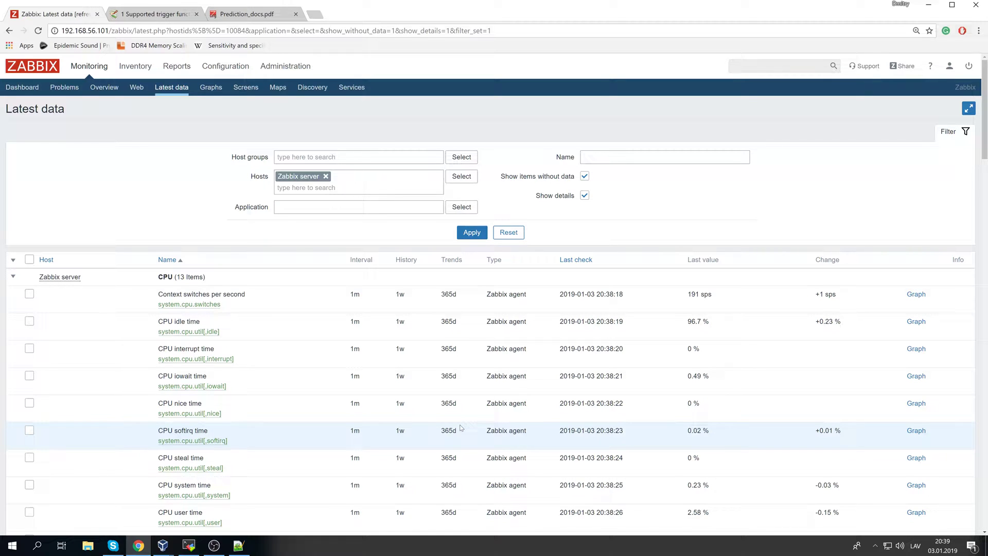
- Scroll through the Latest data page and clear the stray text selections
scroll(460, 427, down, 15)
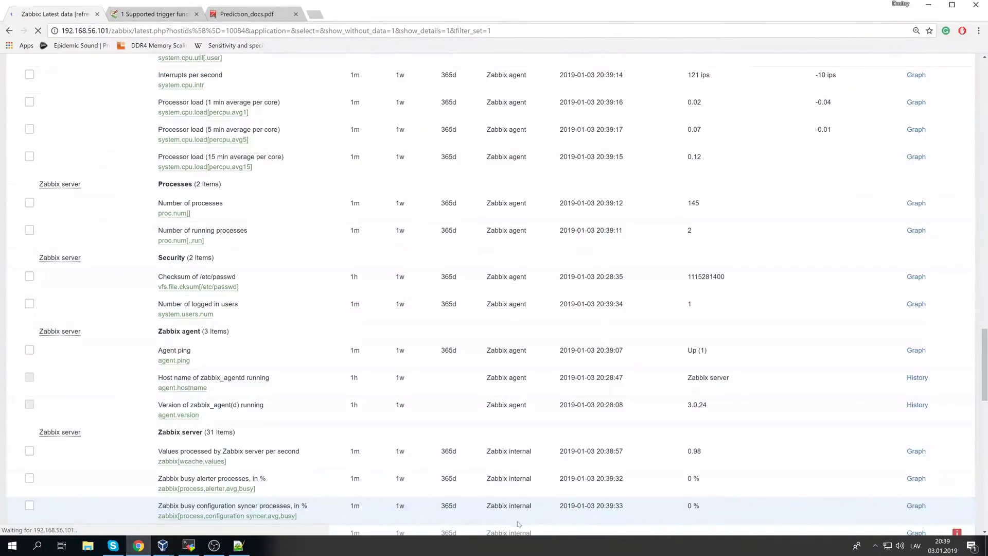
drag(447, 523, 493, 478)
scroll(494, 477, up, 20)
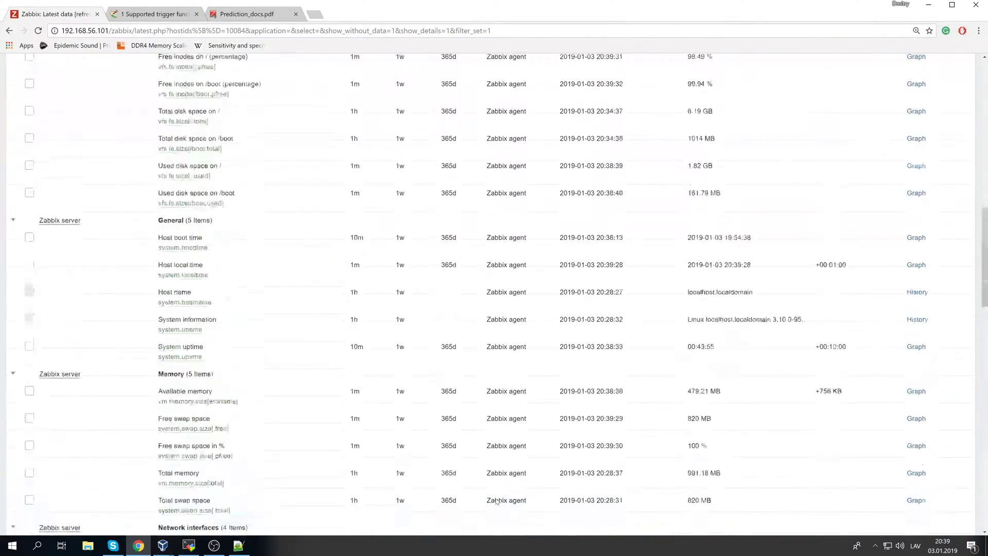
scroll(544, 496, up, 6)
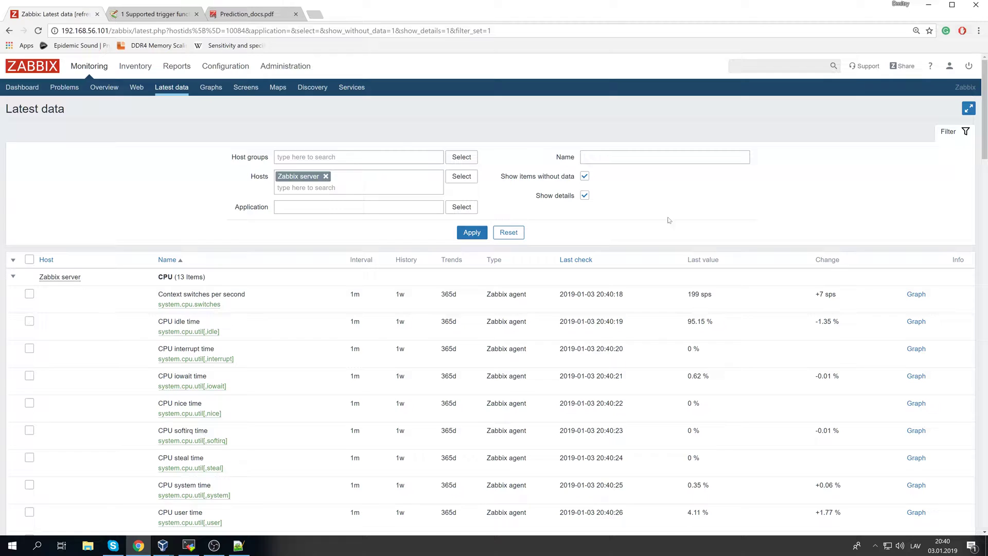
drag(761, 222, 337, 128)
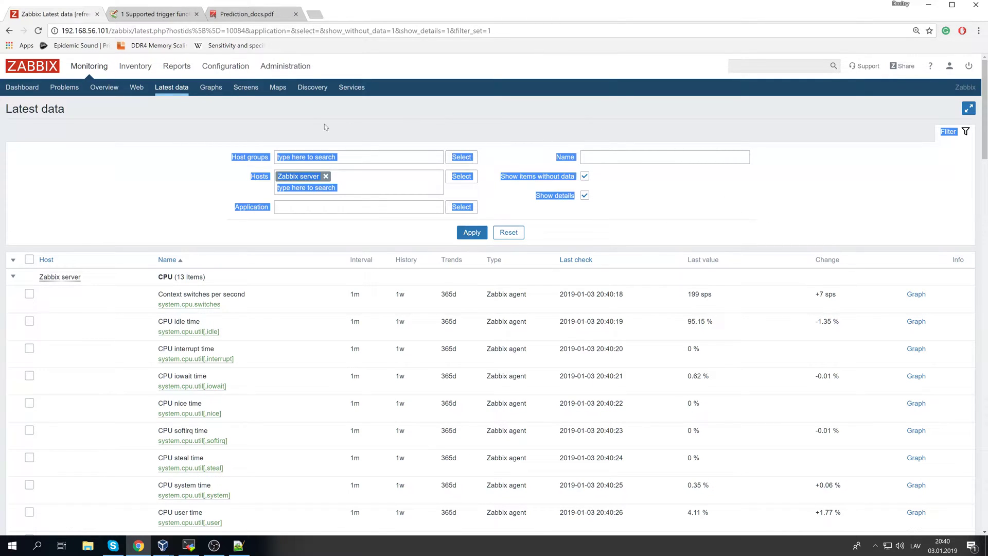
click(220, 131)
drag(213, 125, 722, 237)
click(721, 234)
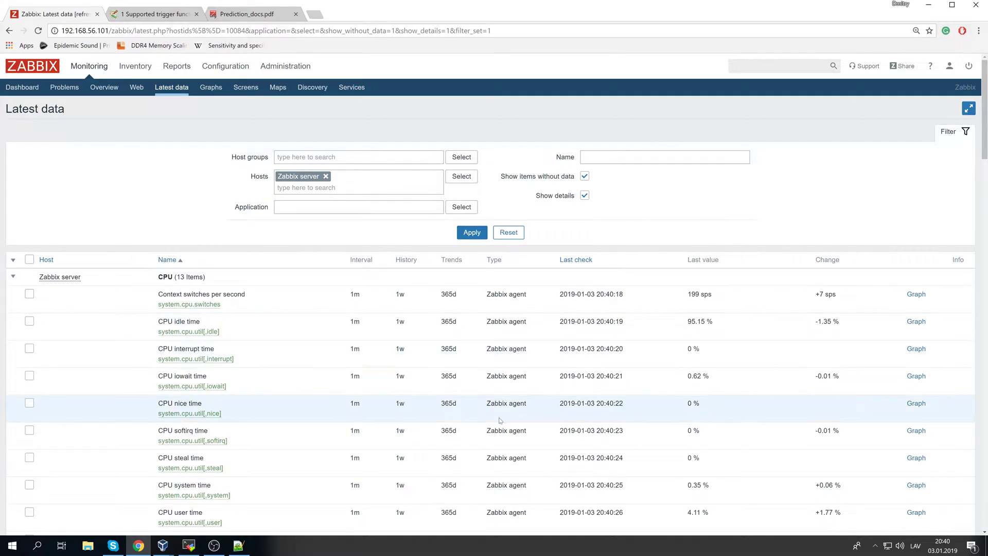
- Expand the collapsed 'Zabbix server (31 Items)' group and scroll through its internal items
scroll(501, 425, down, 3)
scroll(501, 425, down, 10)
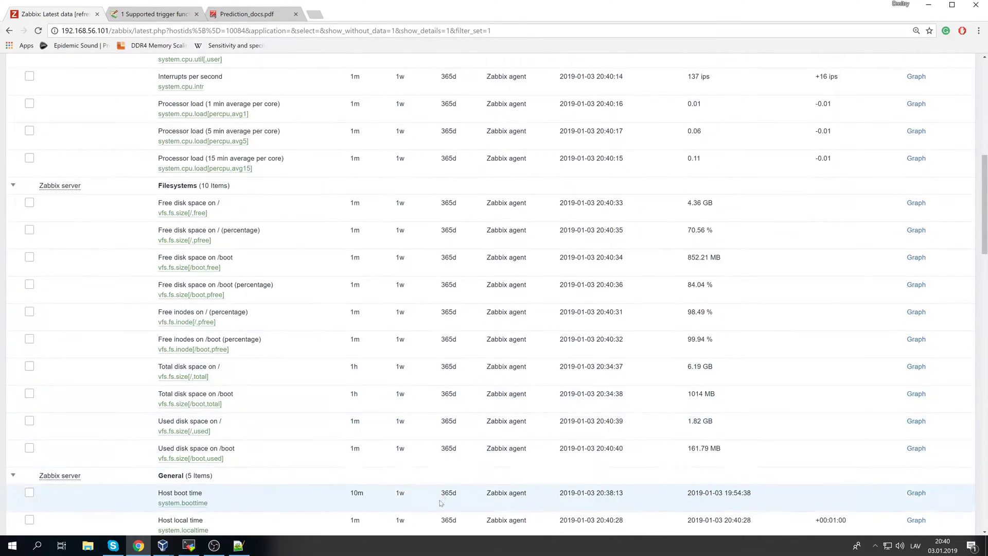
scroll(430, 443, down, 15)
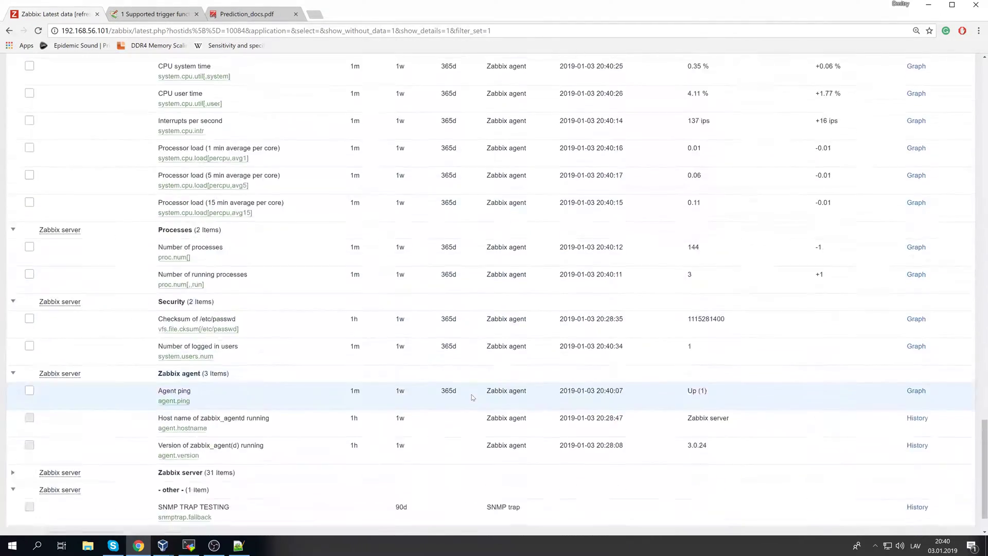
scroll(468, 391, up, 5)
scroll(467, 384, down, 5)
click(11, 423)
scroll(286, 381, up, 11)
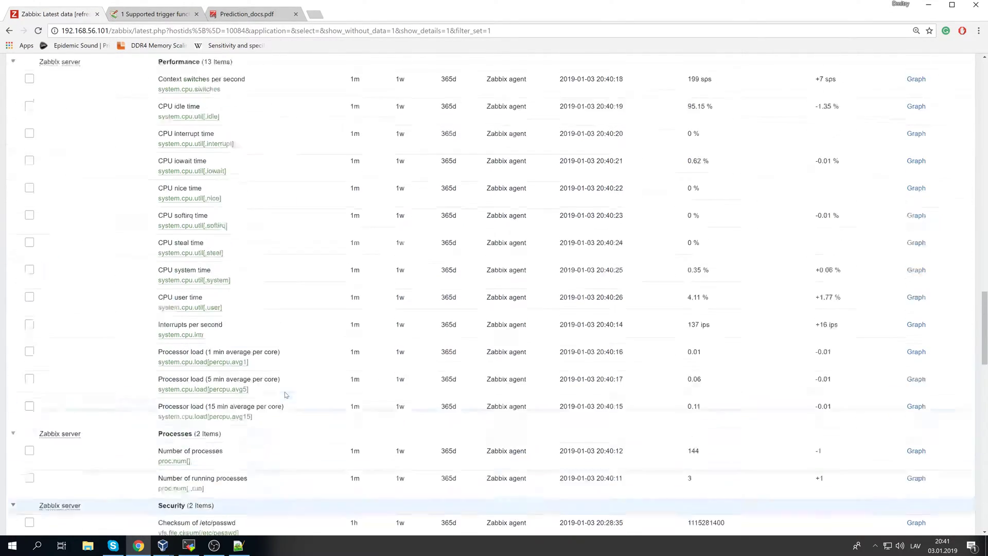
scroll(286, 382, up, 17)
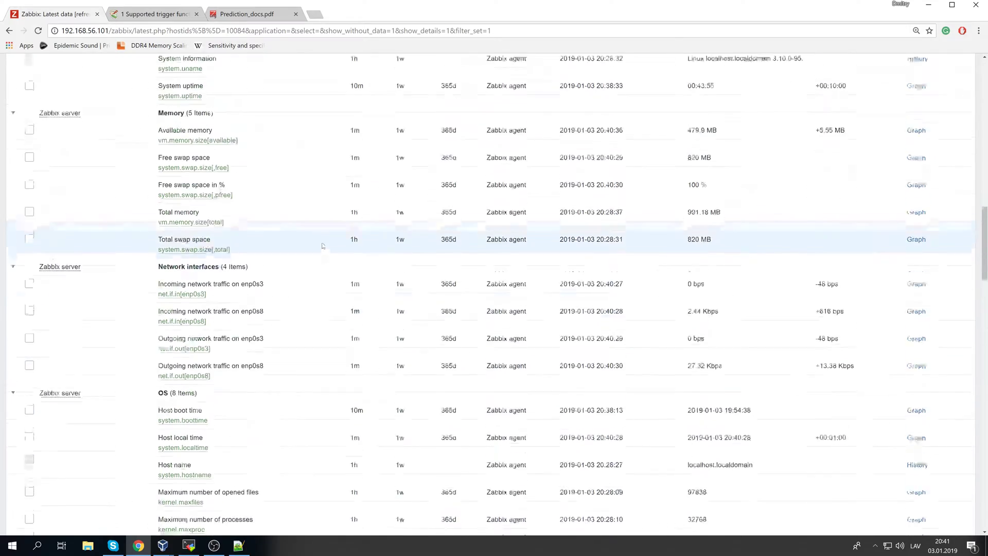
scroll(359, 262, up, 7)
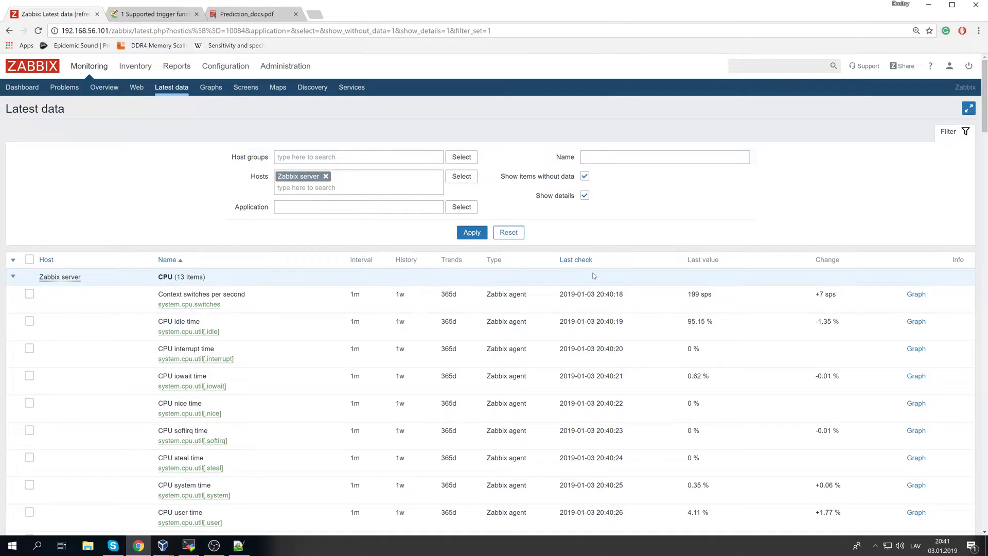
scroll(593, 275, down, 2)
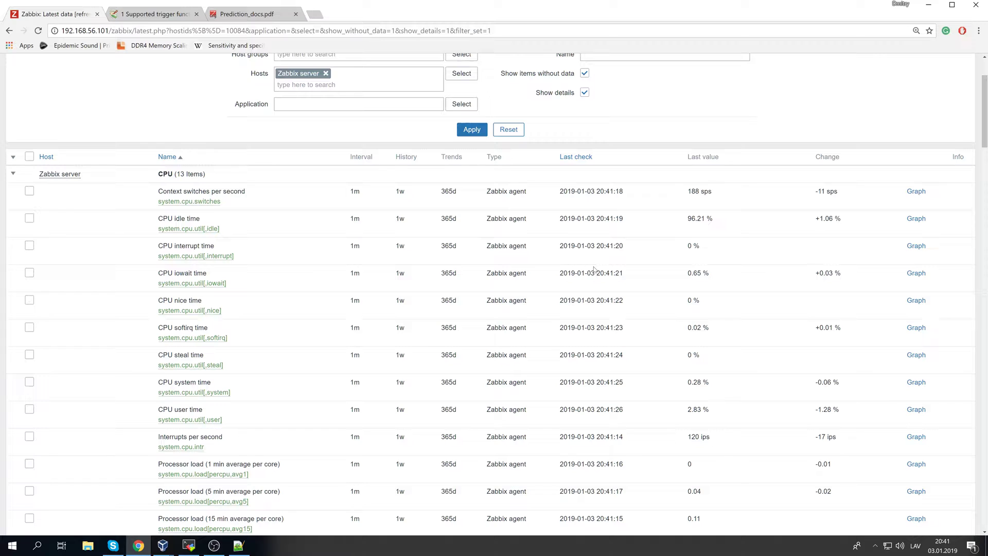
scroll(594, 268, down, 7)
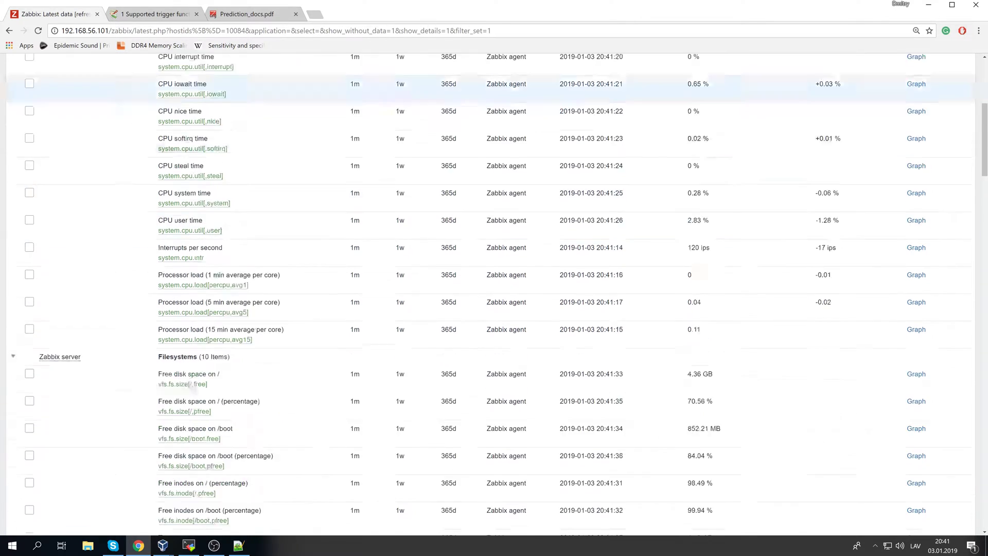
scroll(604, 256, down, 8)
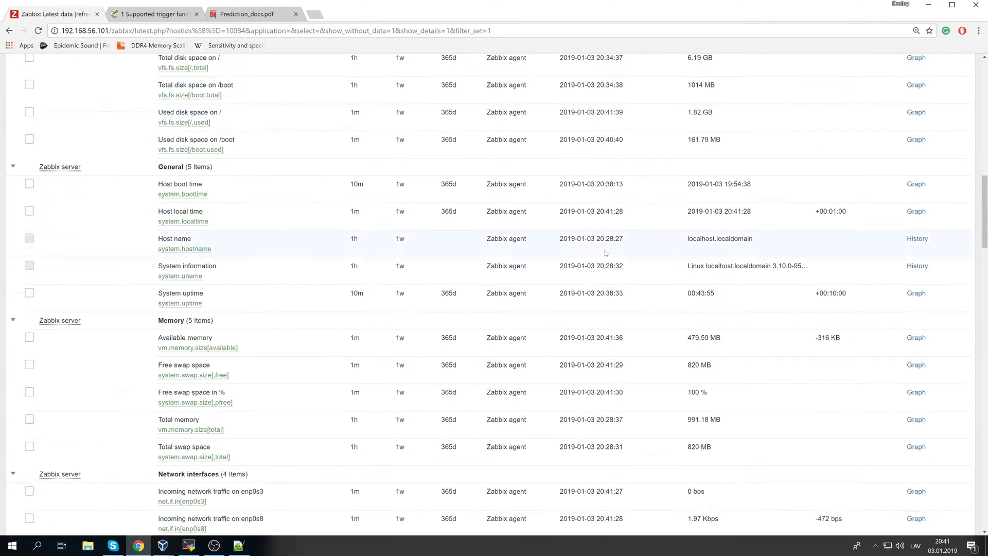
scroll(404, 291, up, 15)
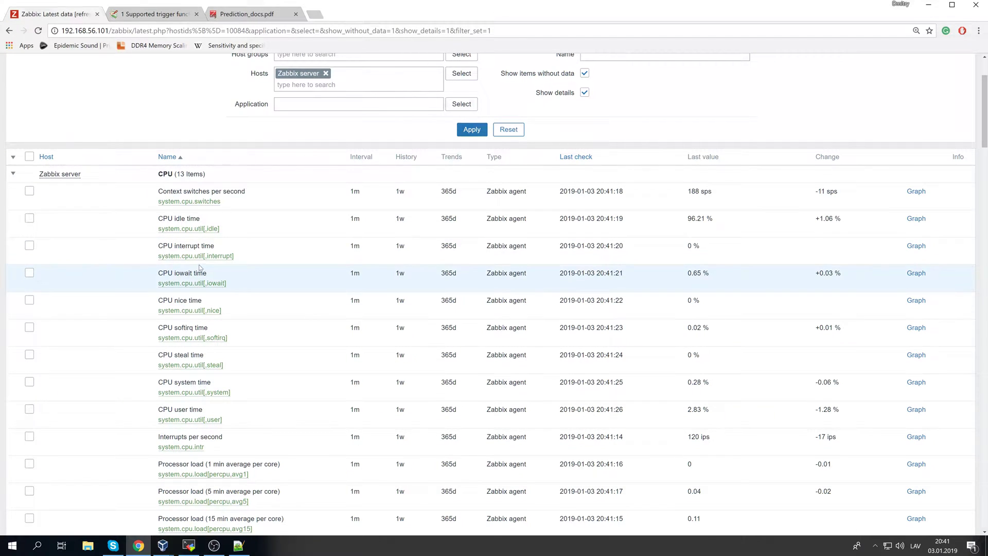
scroll(343, 265, down, 5)
scroll(343, 270, down, 4)
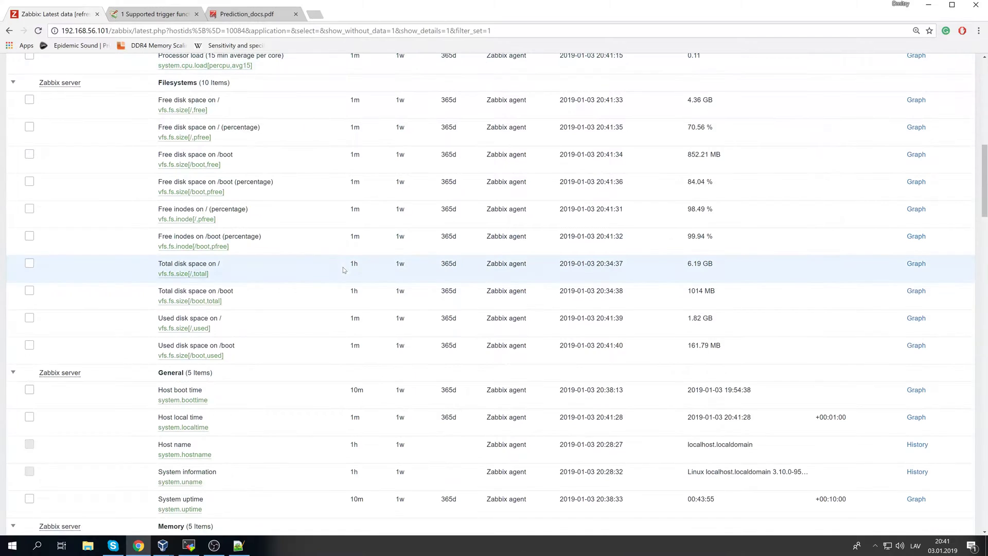
scroll(329, 256, down, 6)
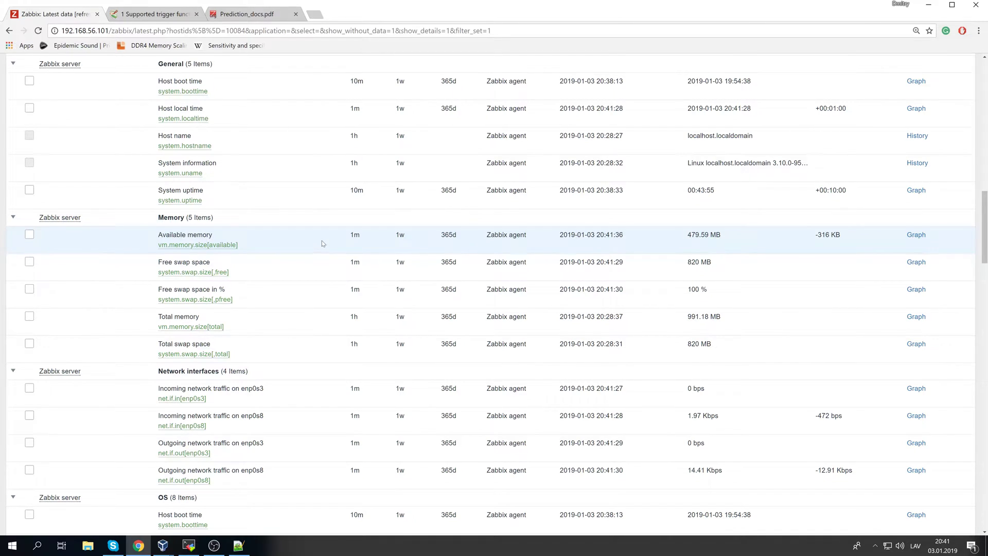
scroll(322, 240, down, 14)
scroll(325, 261, down, 6)
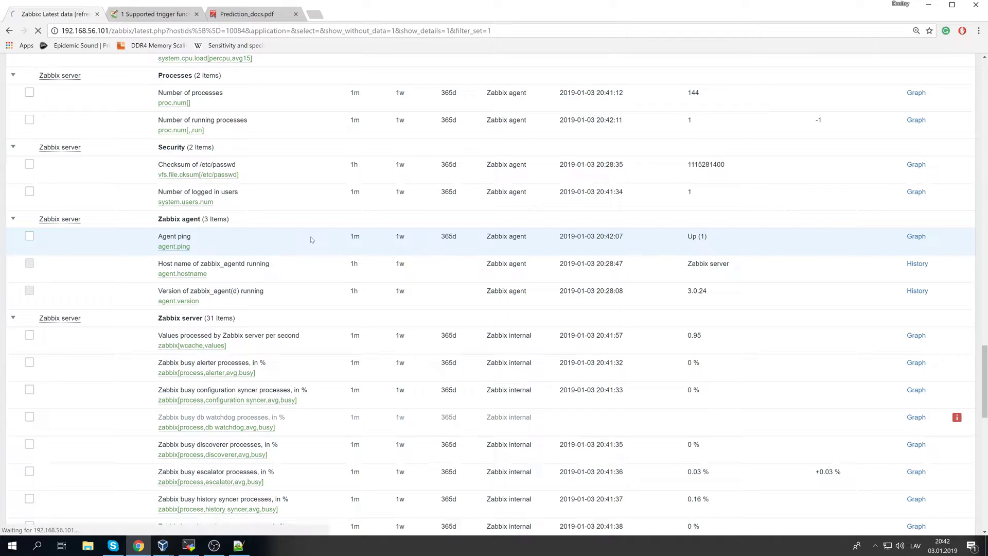
scroll(409, 317, up, 15)
scroll(609, 283, up, 15)
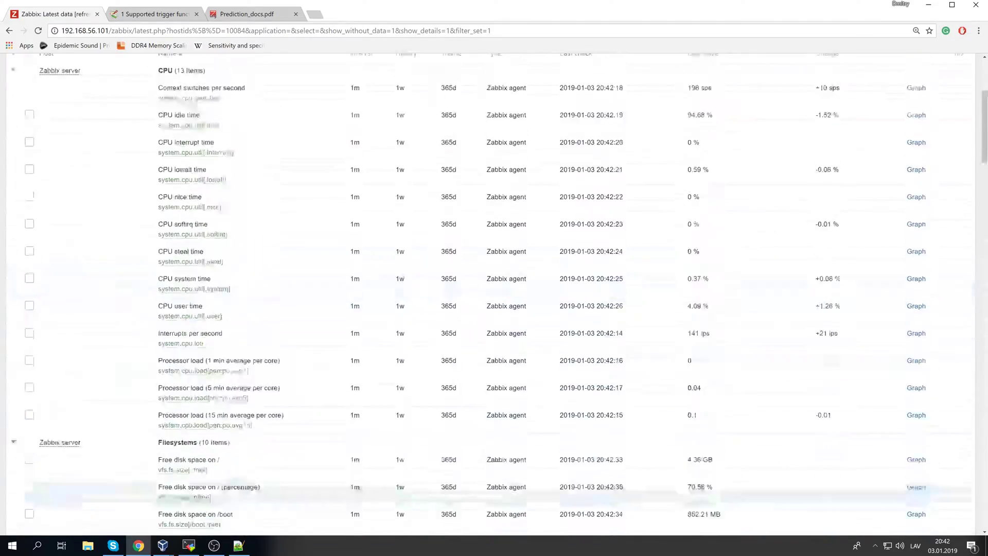
scroll(674, 291, down, 11)
scroll(669, 300, down, 20)
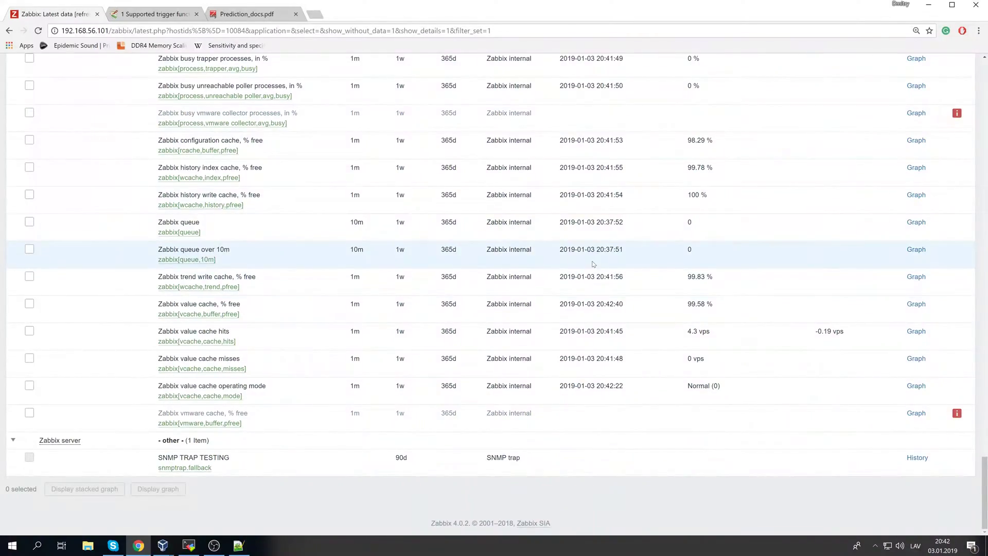
scroll(632, 279, up, 15)
scroll(583, 259, up, 20)
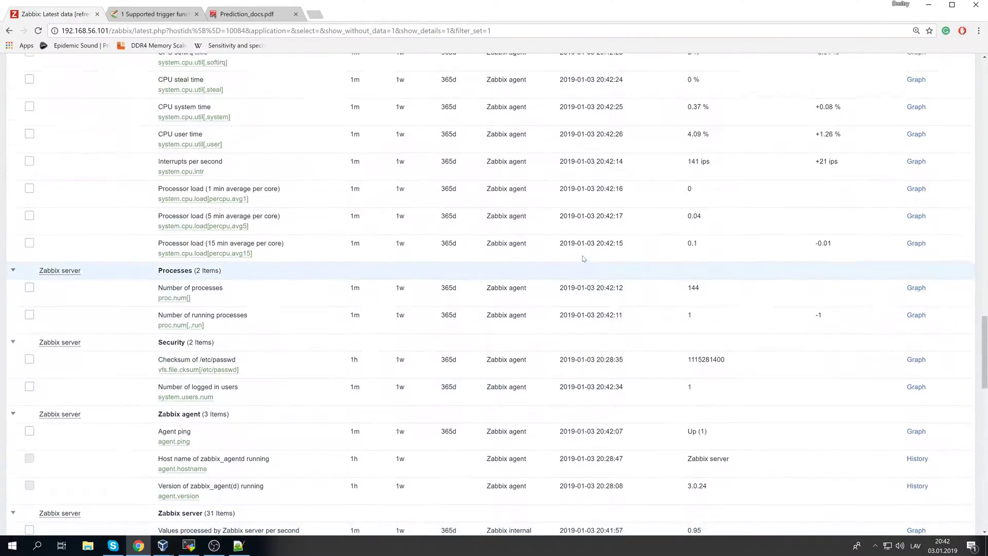
scroll(583, 257, up, 6)
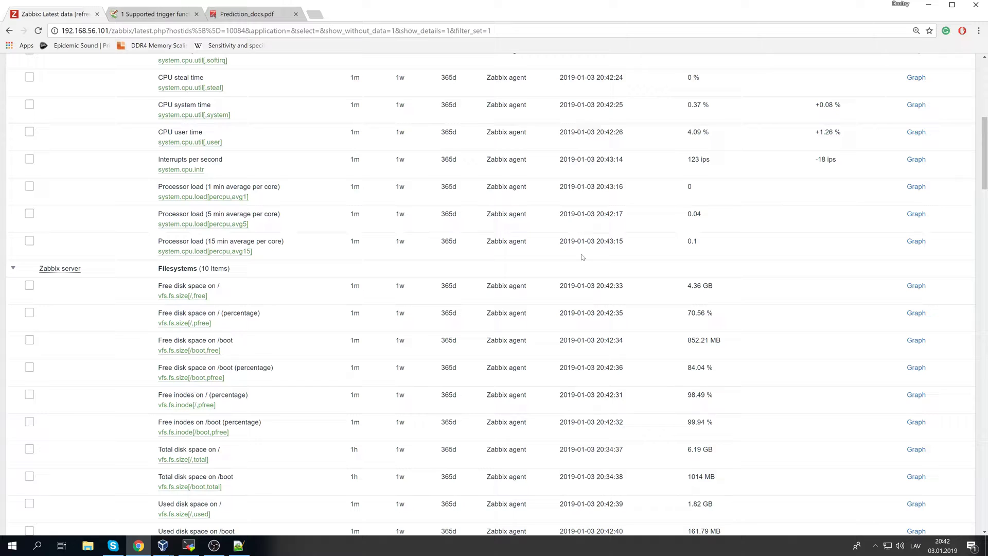
- Bring up Notepad++ and compare the TIME.txt and VALUE.txt forecast notes
click(238, 546)
click(332, 282)
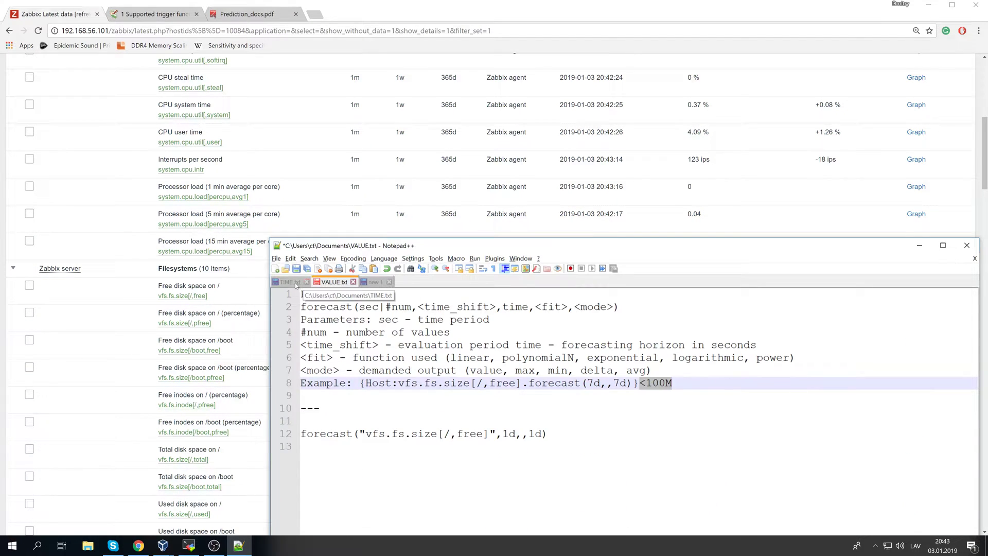
click(294, 284)
click(324, 285)
click(295, 283)
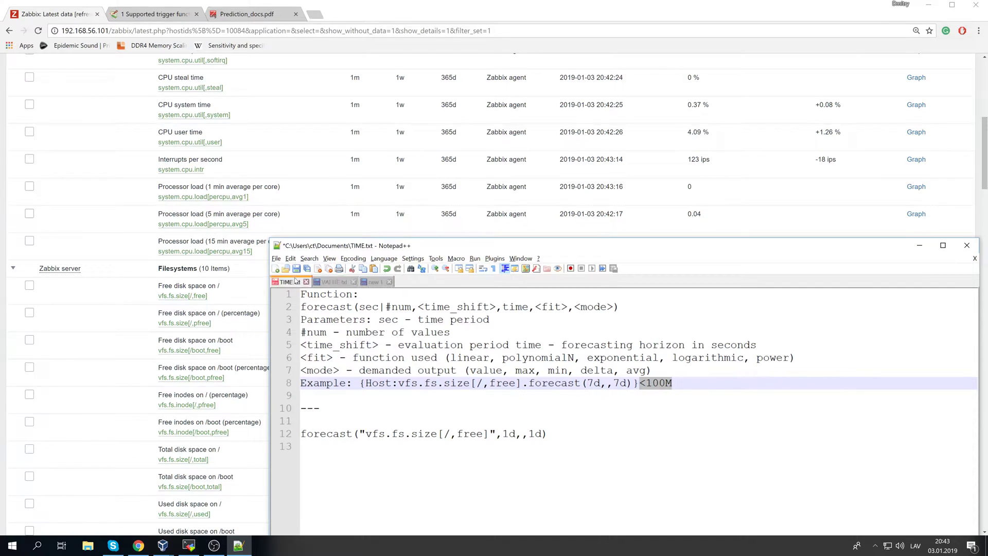
drag(571, 427, 301, 293)
click(476, 383)
click(332, 282)
drag(556, 434, 303, 294)
click(453, 383)
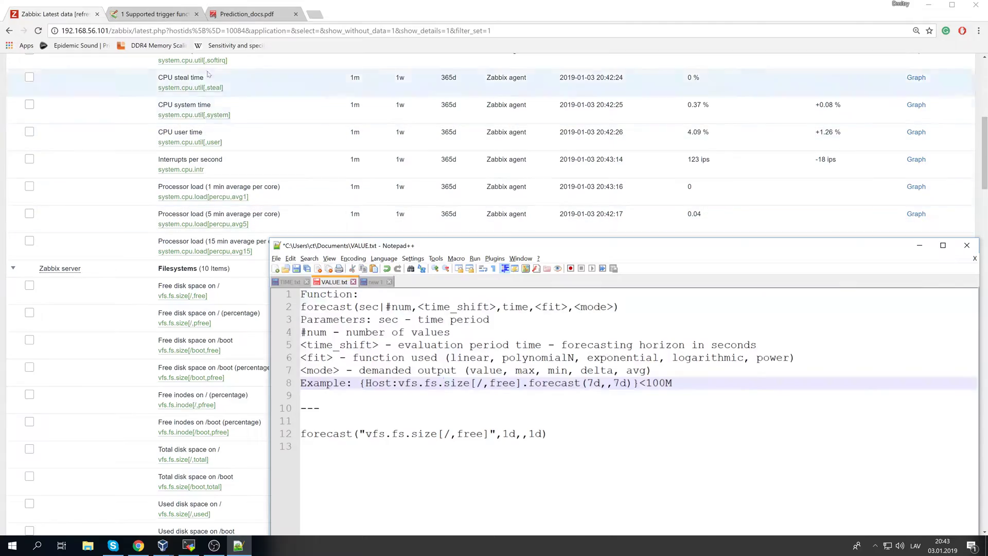
- Show the Chrome tab '1 Supported trigger functions' and scroll through the documentation
click(153, 10)
scroll(337, 279, up, 7)
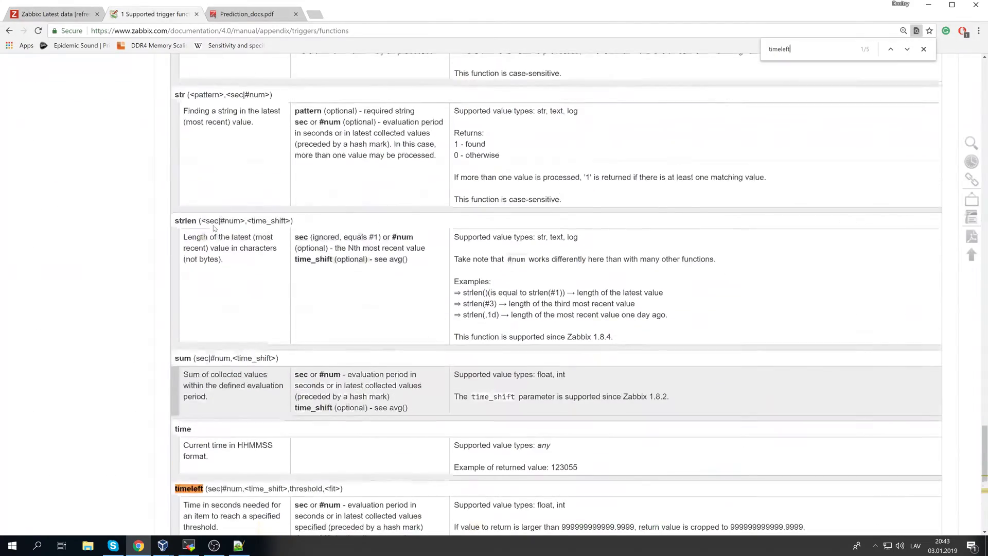
scroll(337, 279, up, 20)
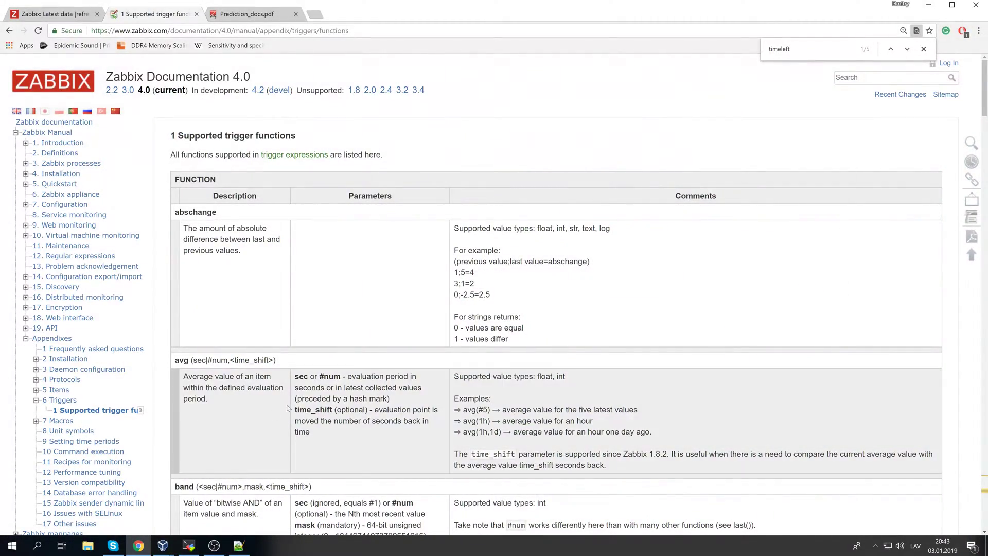
scroll(165, 408, down, 8)
scroll(164, 408, down, 20)
- Bring Notepad++ to the front and point out the item key and <1h condition in TIME.txt's example
key(alt+Tab)
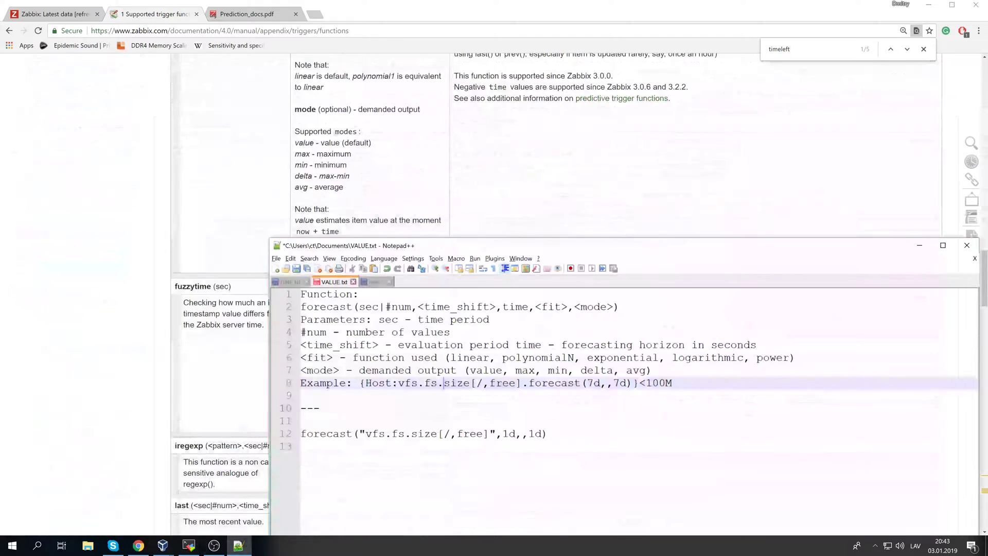
mouse_move(334, 308)
mouse_down()
mouse_move(308, 307)
mouse_move(347, 307)
mouse_up()
click(290, 282)
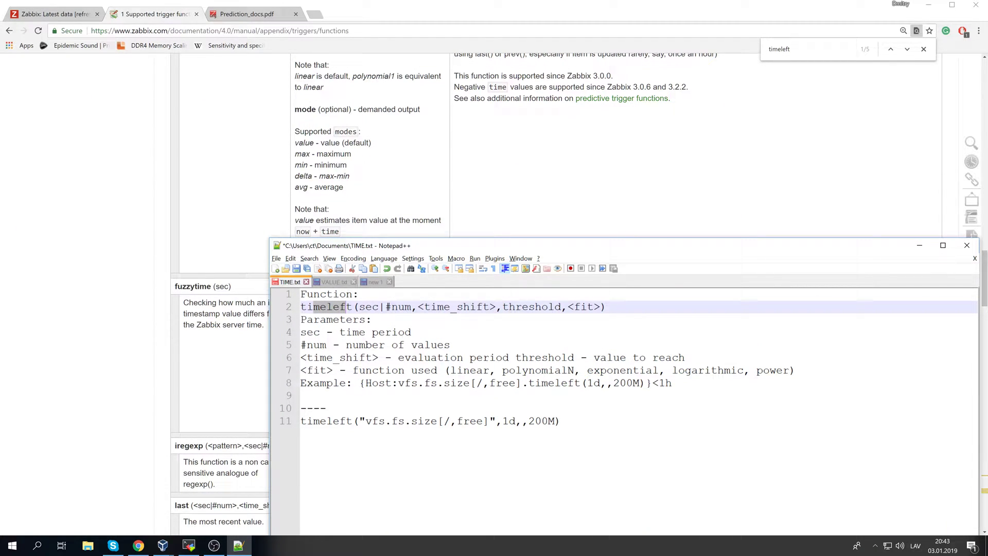
click(517, 383)
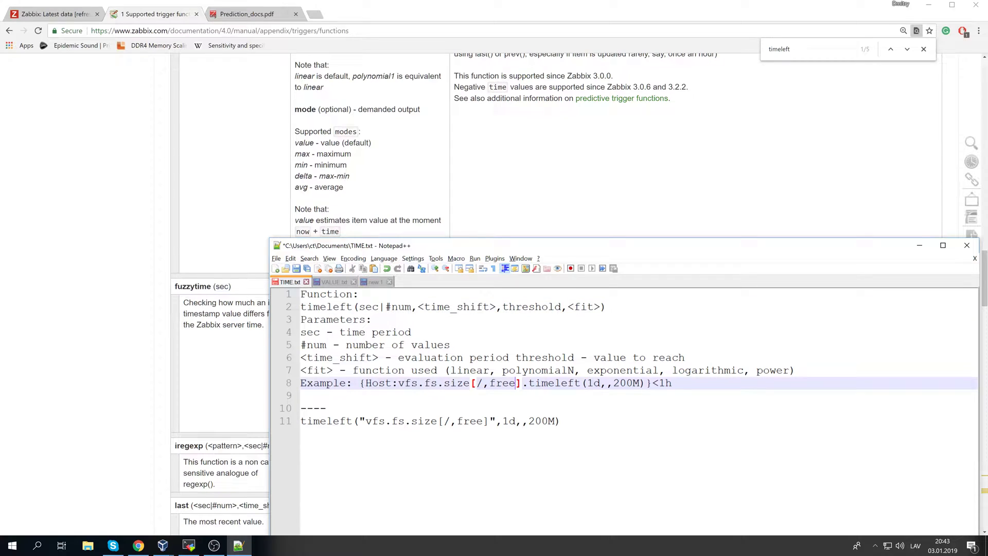
click(327, 408)
drag(646, 383, 673, 383)
click(673, 383)
click(301, 395)
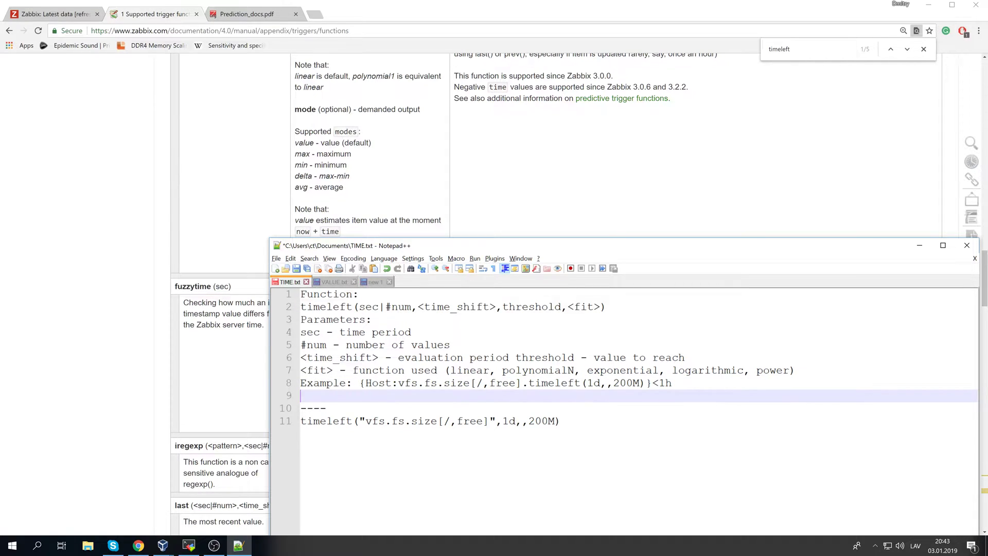
- Highlight the 1h value, <1 comparison, Host:vfs.fs.size item key and fit description
drag(659, 382, 672, 382)
click(659, 383)
key(Left)
key(shift+Right)
key(shift+Right)
key(shift+Right)
key(Right)
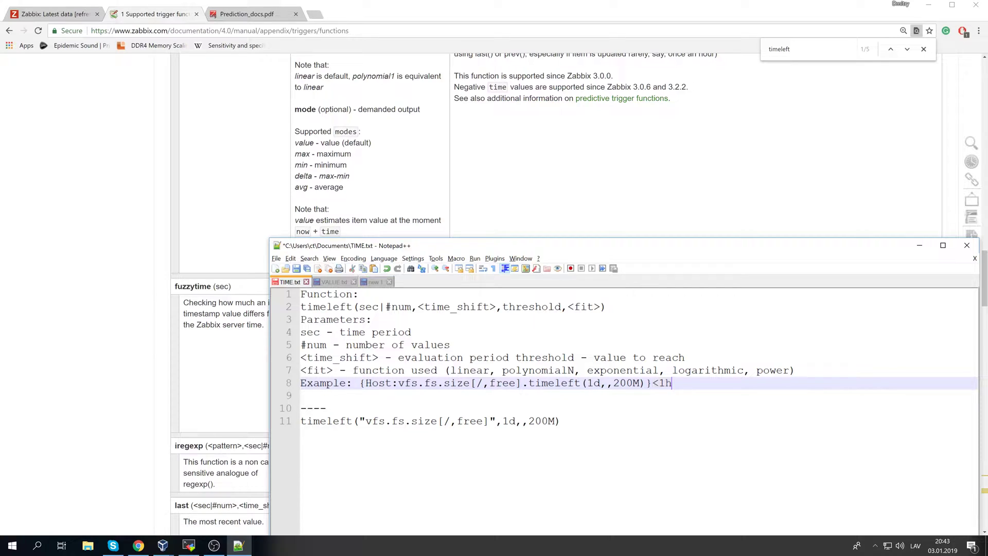
mouse_move(652, 382)
mouse_down()
mouse_move(665, 383)
mouse_move(640, 382)
mouse_up()
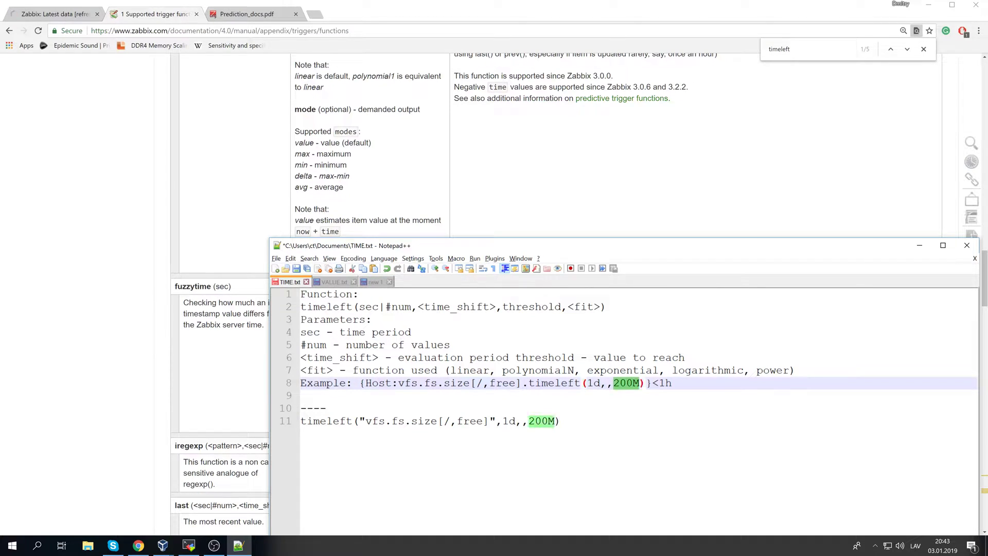
drag(352, 383, 470, 383)
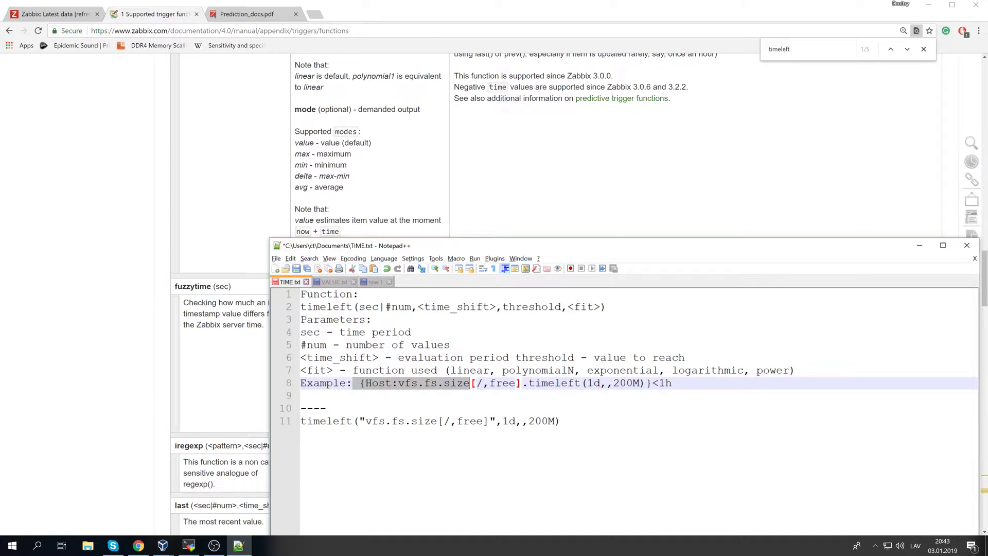
drag(470, 383, 584, 382)
mouse_move(653, 383)
mouse_down()
mouse_move(665, 383)
mouse_move(615, 383)
mouse_move(639, 382)
mouse_up()
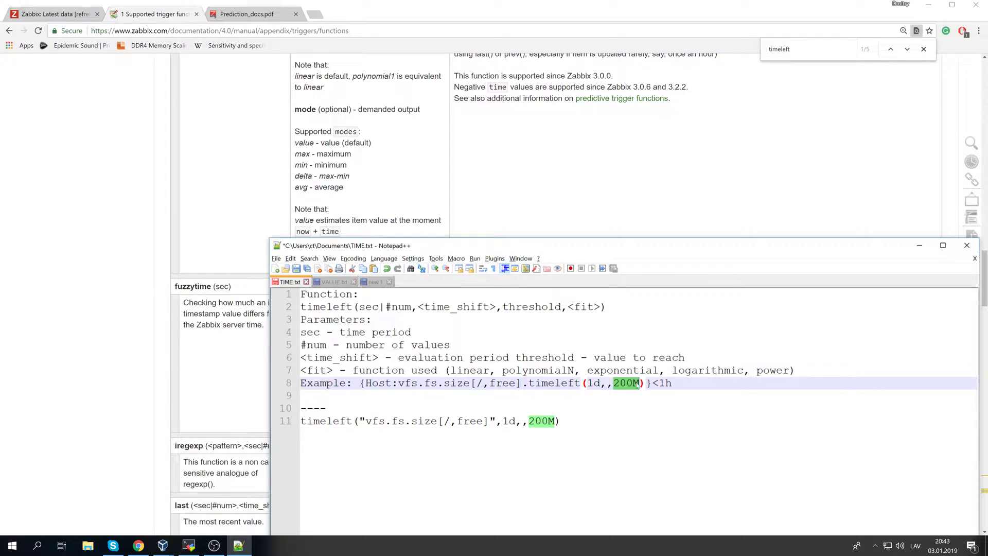
drag(411, 371, 510, 384)
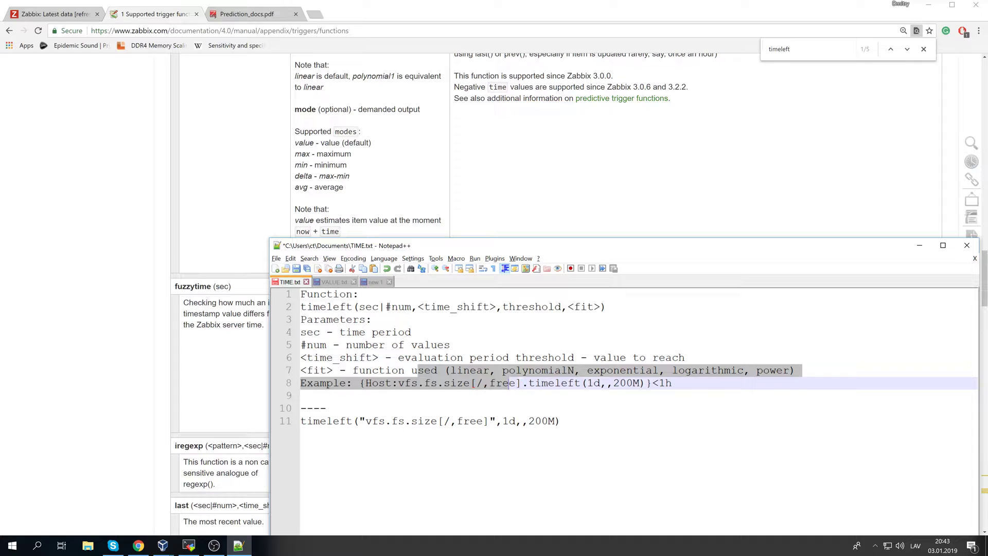
click(507, 396)
- Review the timeleft signature parameters and change the example's period from 1d to 7d
drag(588, 383, 593, 384)
click(600, 383)
click(597, 396)
click(652, 383)
click(672, 383)
click(319, 307)
drag(340, 307, 483, 307)
click(477, 308)
mouse_move(359, 307)
mouse_down()
mouse_move(411, 307)
mouse_move(363, 308)
mouse_up()
click(387, 309)
drag(587, 384, 600, 384)
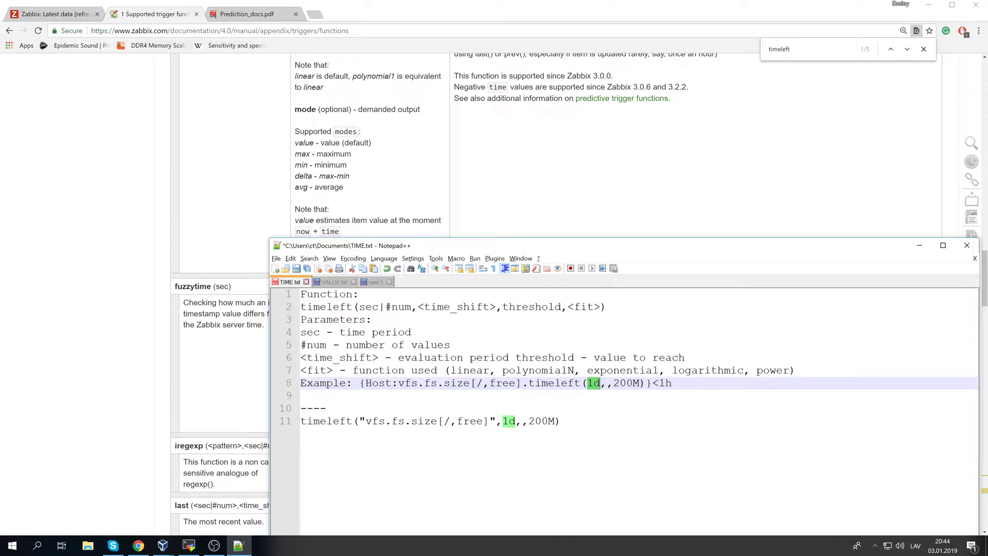
key(Left)
text(7)
- Bookmark line 4 and highlight the sec, #num and time_shift parameter descriptions
click(344, 332)
drag(301, 344, 417, 344)
click(411, 333)
click(297, 332)
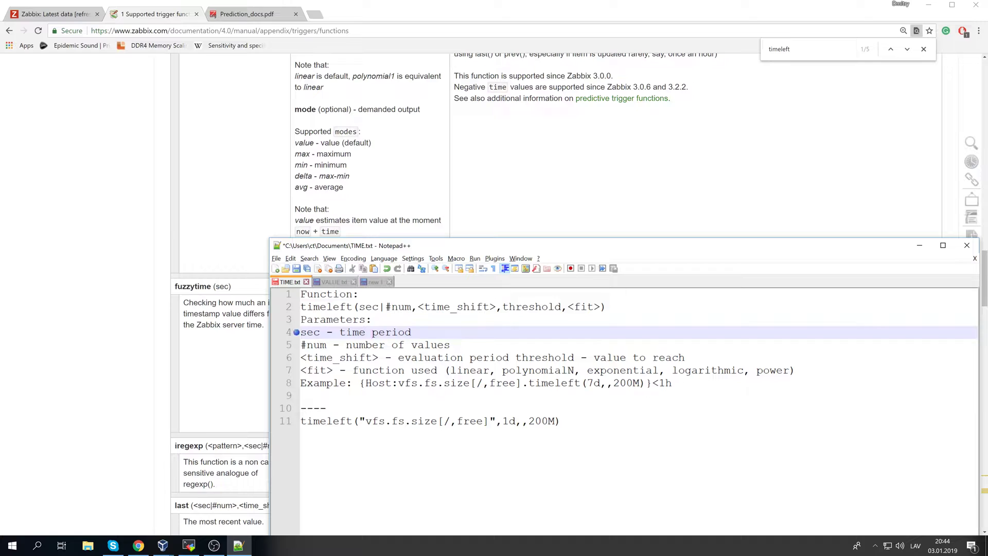
drag(320, 332, 600, 358)
click(599, 358)
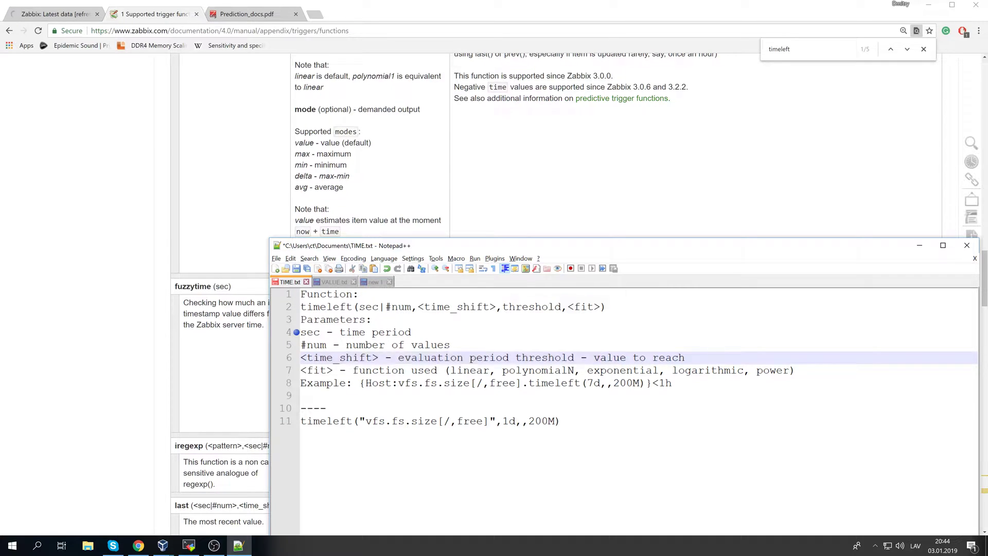
click(457, 345)
drag(379, 357, 685, 357)
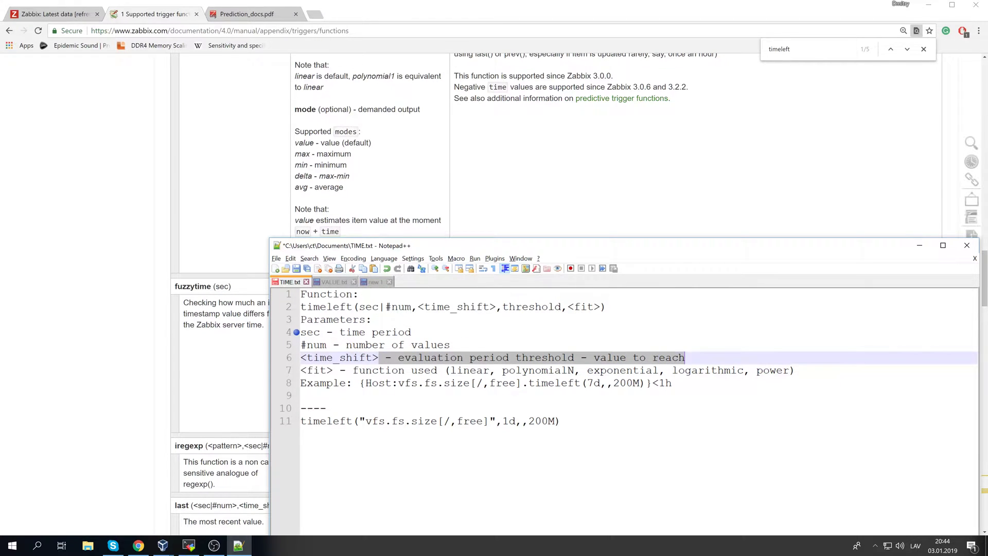
click(379, 357)
click(450, 371)
drag(301, 358, 346, 357)
- Highlight parts of the fit description and the time_shift parameter name
click(371, 358)
click(567, 370)
mouse_move(593, 371)
mouse_down()
mouse_move(639, 371)
mouse_move(600, 383)
mouse_up()
click(638, 371)
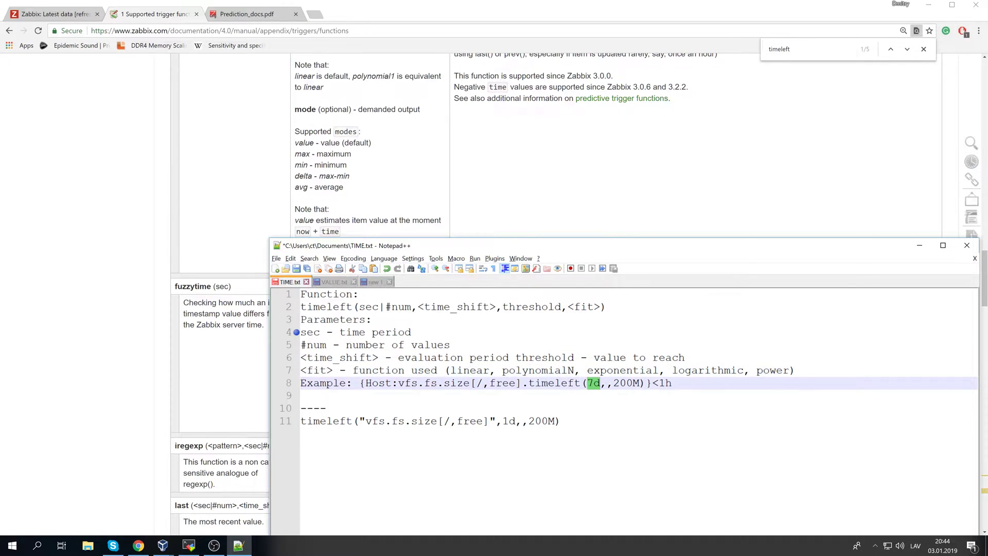
click(607, 383)
drag(308, 357, 302, 357)
click(308, 357)
drag(372, 357, 378, 357)
click(313, 357)
drag(307, 358, 378, 357)
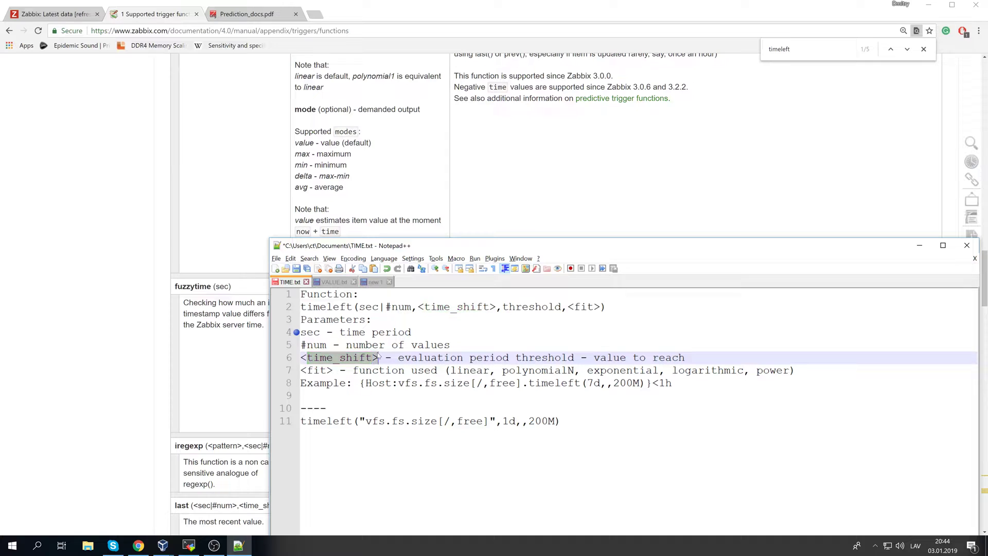
- Highlight the fit function options, including the default linear, polynomialN and logarithmic
drag(301, 370, 796, 370)
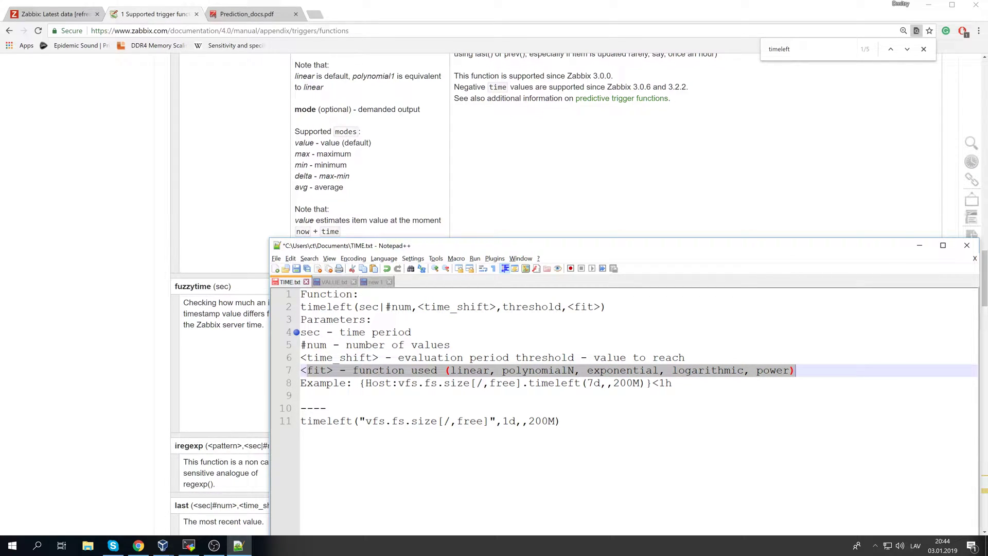
key(Down)
key(Down)
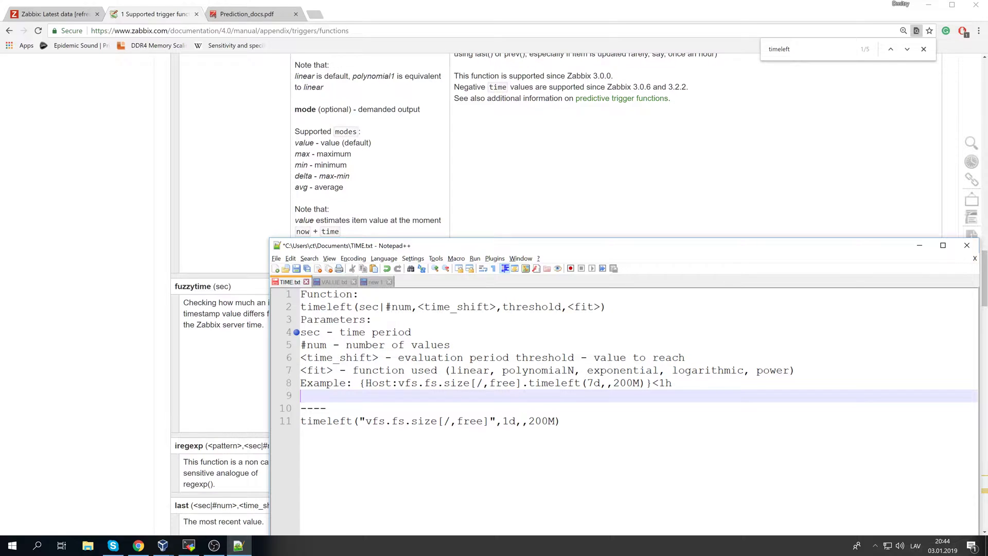
key(Up)
key(Up)
key(Home)
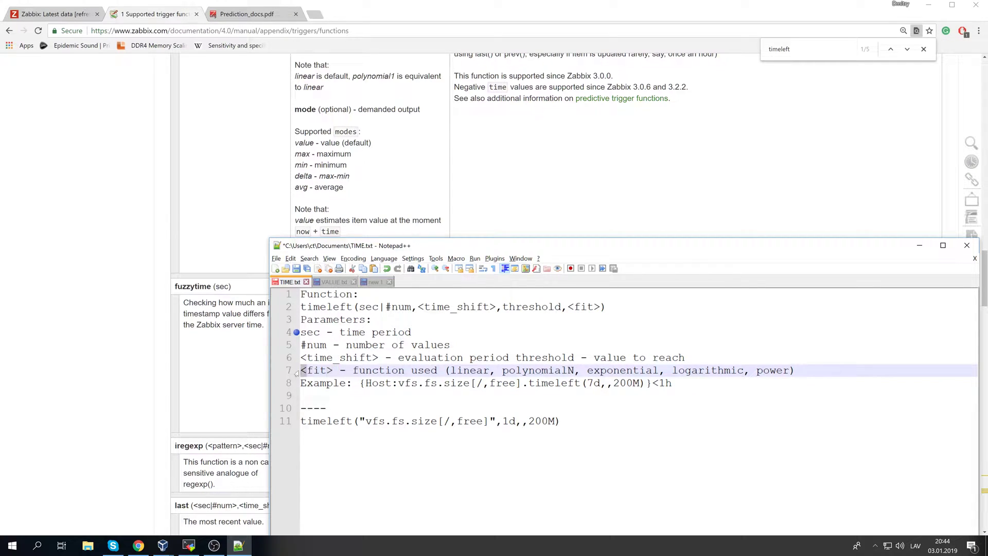
triple_click(482, 372)
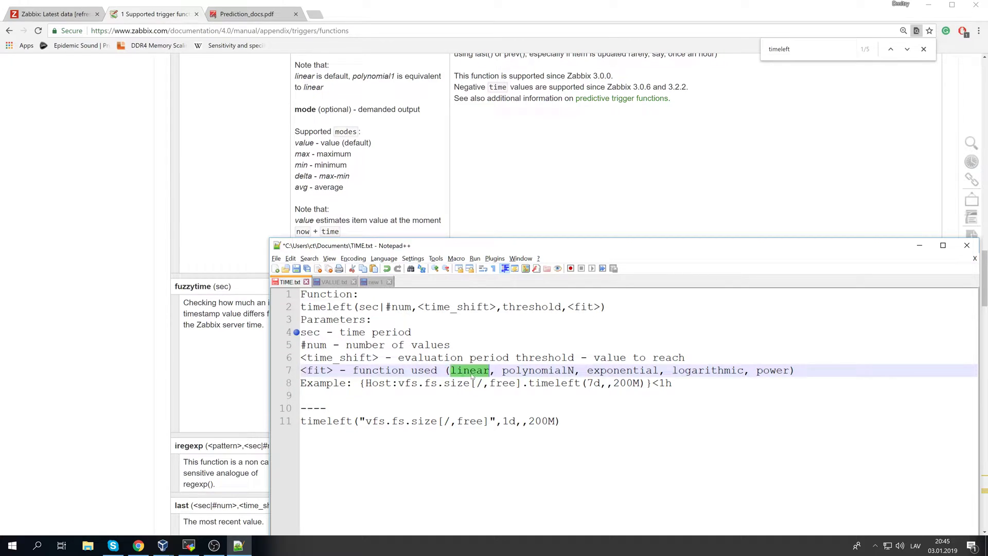
click(481, 371)
drag(451, 371, 789, 371)
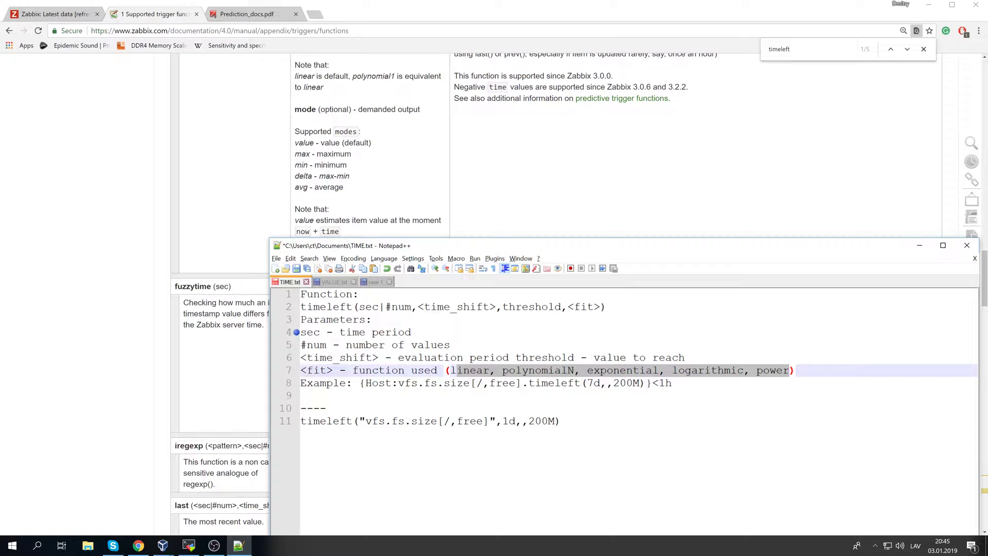
click(530, 396)
drag(529, 370, 573, 370)
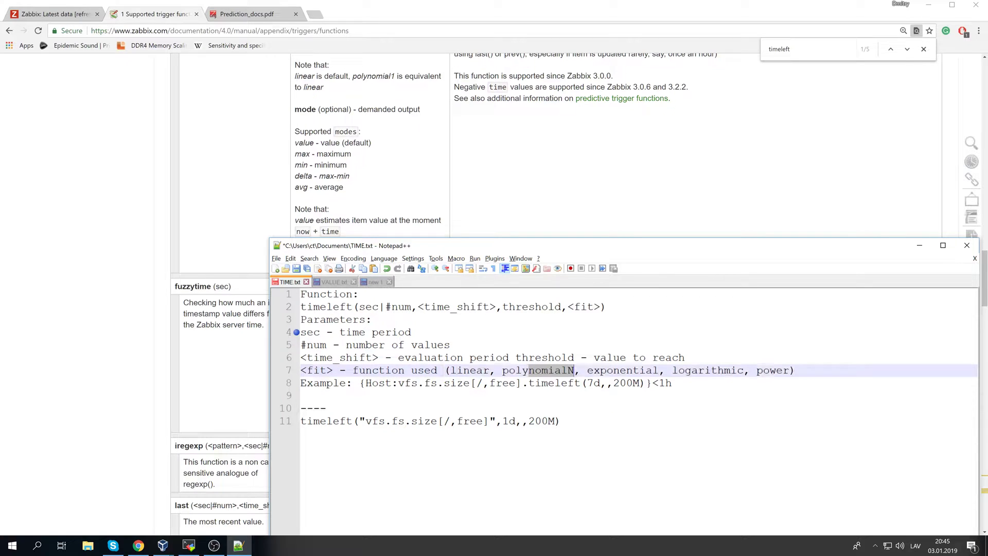
click(620, 370)
drag(672, 370, 692, 370)
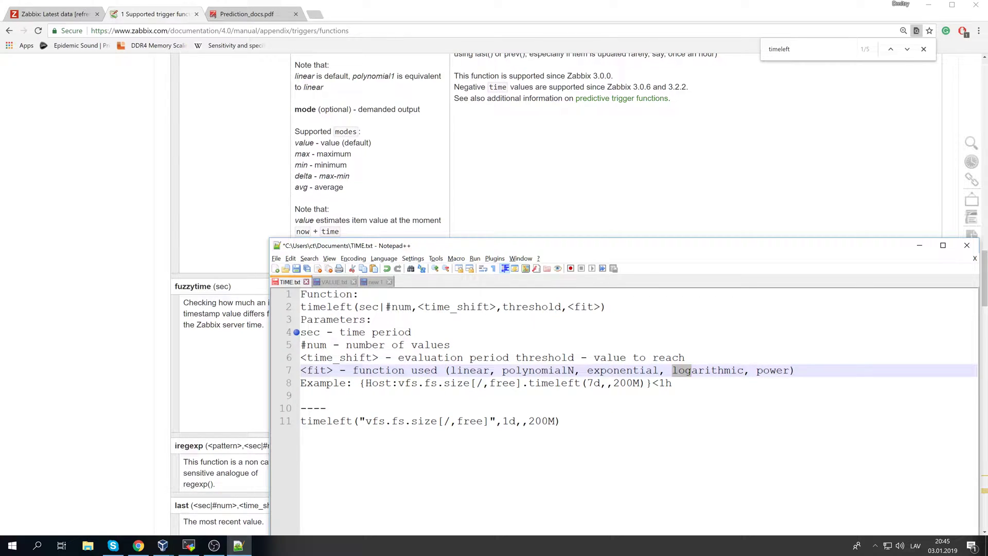
click(724, 371)
click(302, 370)
double_click(470, 371)
- Highlight the example's item key, 7d period, 200M threshold and <1h condition
click(534, 383)
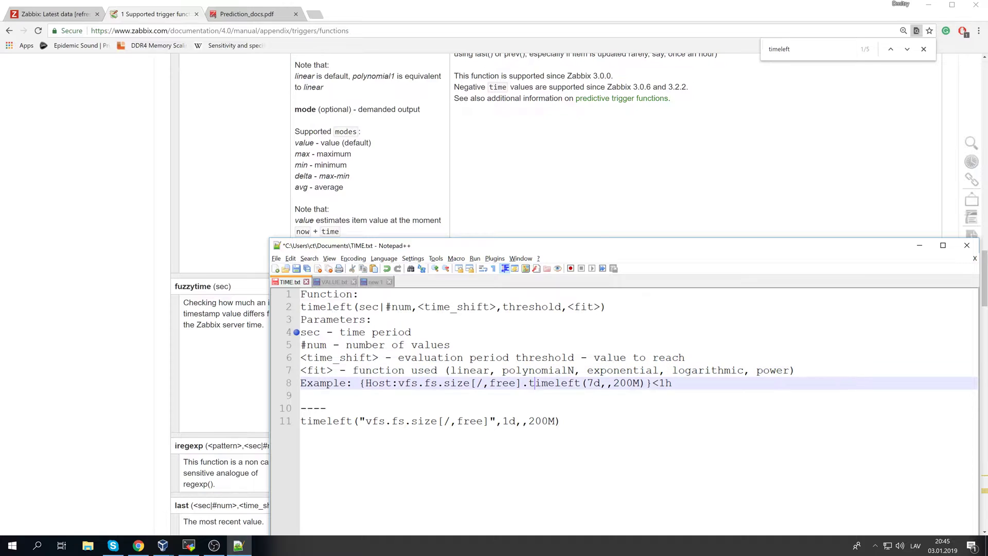
drag(353, 383, 457, 383)
click(521, 383)
click(528, 383)
click(538, 396)
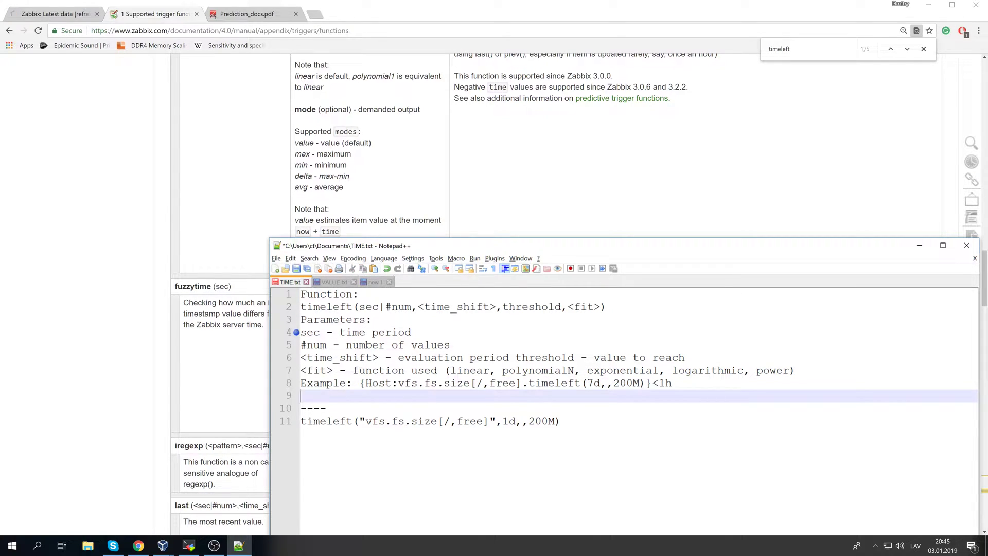
double_click(593, 383)
click(561, 420)
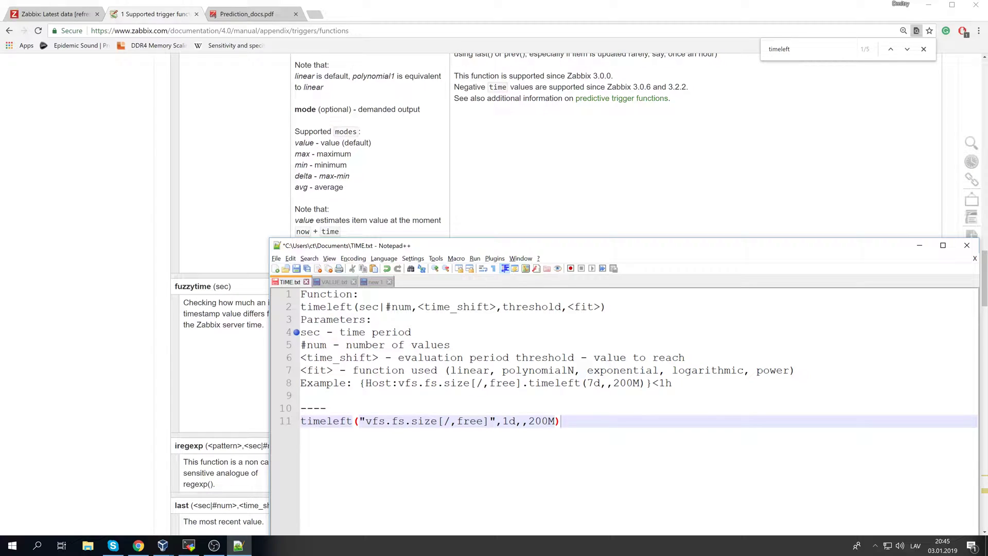
double_click(628, 383)
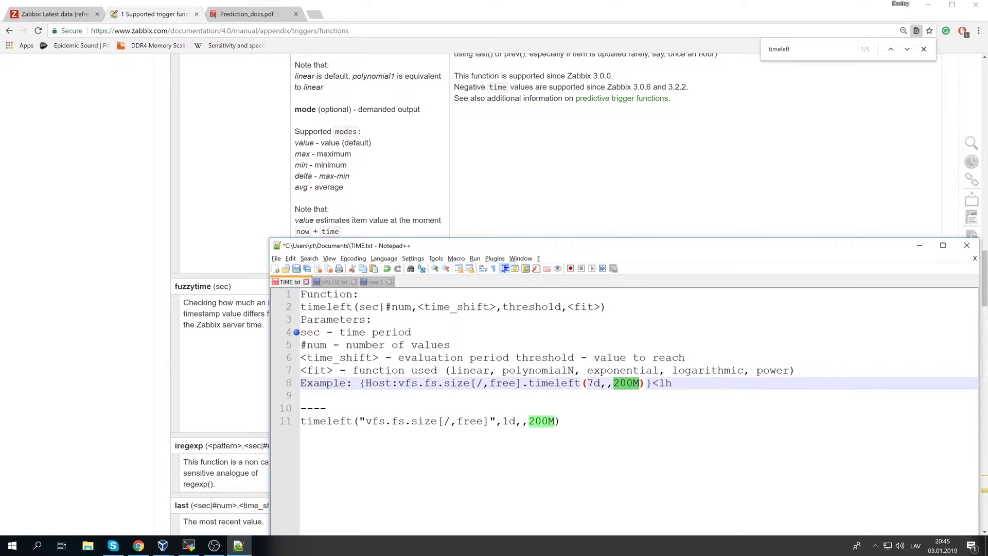
click(666, 383)
drag(652, 383, 300, 295)
click(329, 345)
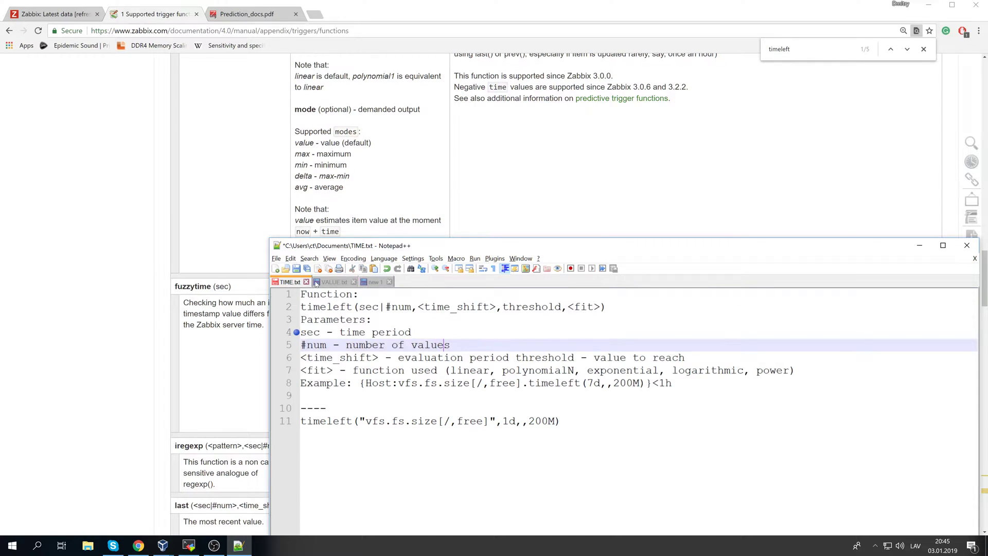
- Show VALUE.txt and highlight the sec|#num parameter and the forecast function description
click(332, 282)
click(358, 332)
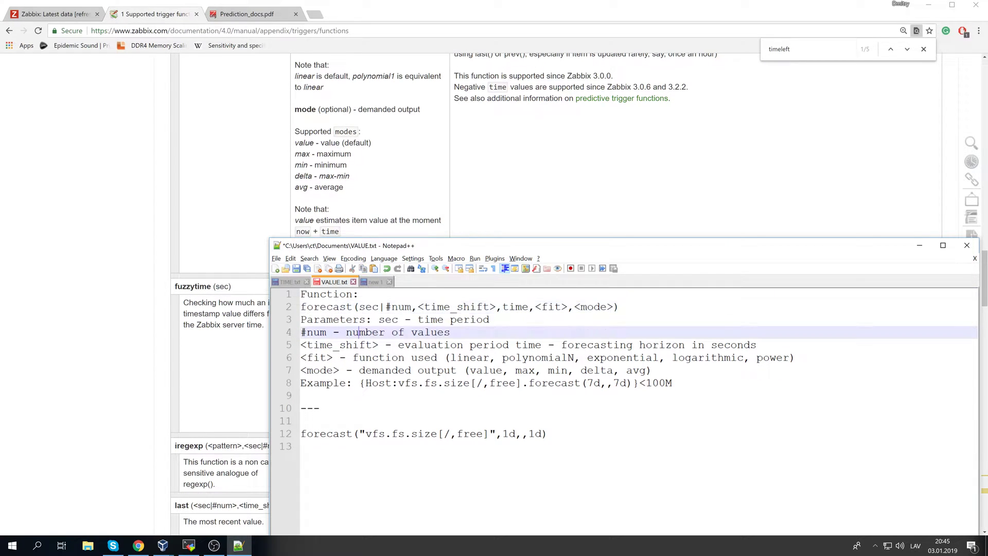
click(378, 319)
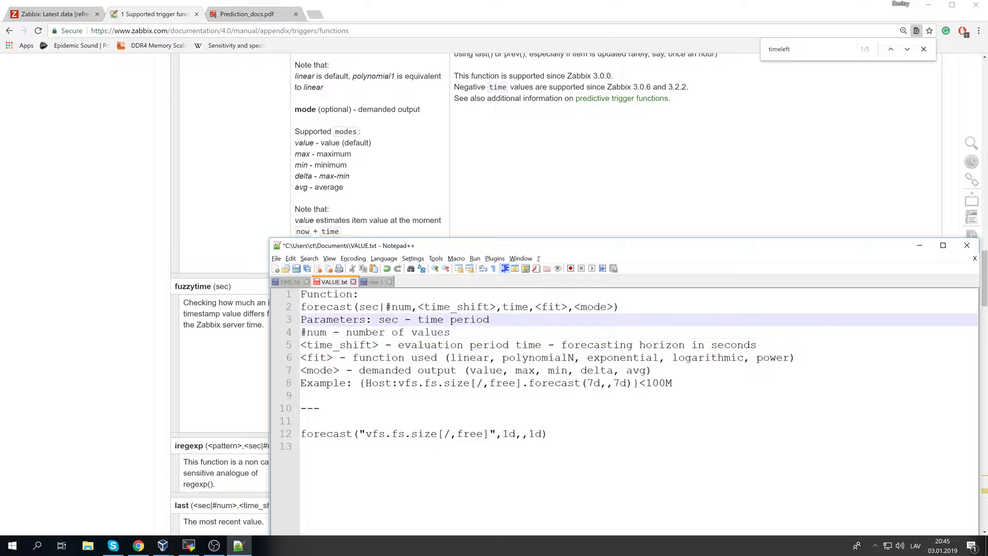
drag(360, 307, 515, 306)
click(554, 307)
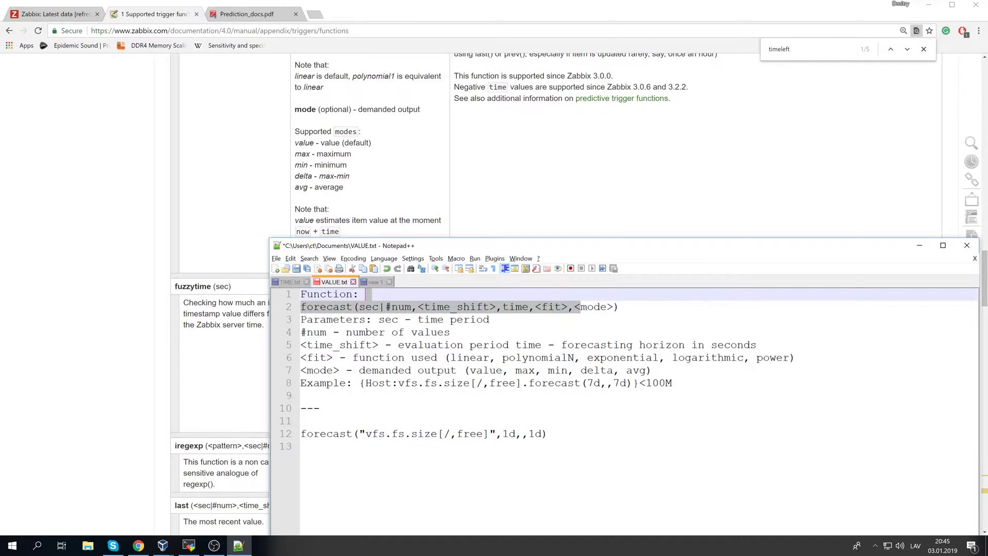
click(666, 357)
drag(673, 383, 353, 294)
click(556, 358)
- Highlight the two 7d values and the <100M comparison in the forecast example
click(607, 383)
drag(313, 383, 580, 383)
click(424, 383)
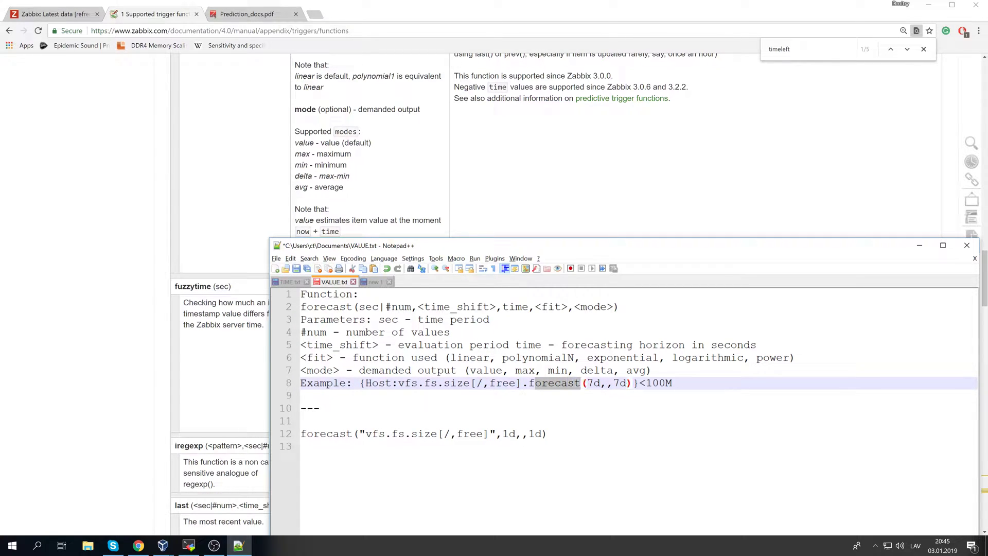
click(580, 382)
double_click(595, 383)
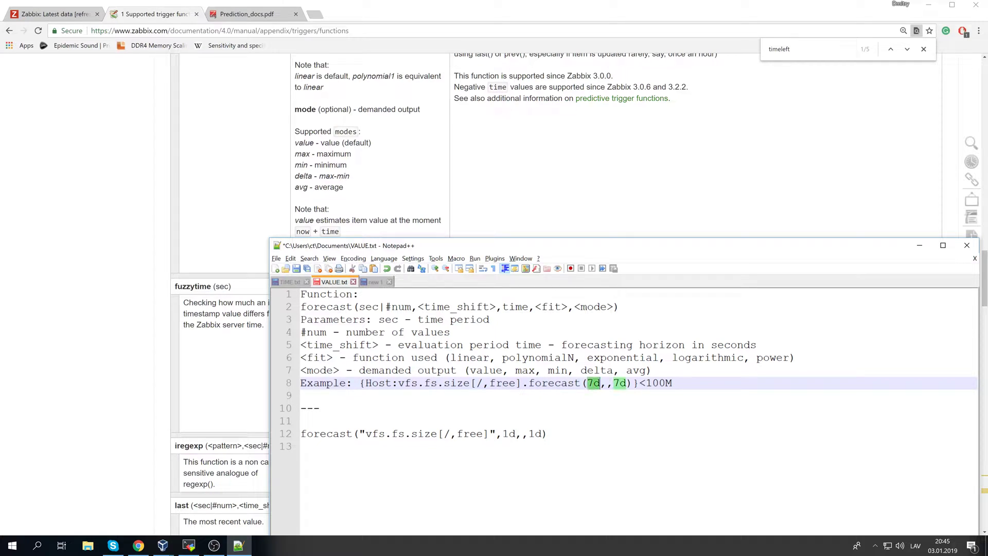
drag(613, 383, 626, 383)
click(625, 384)
drag(639, 383, 673, 389)
click(645, 383)
- Edit the forecast example to forecast(14d,,1d)<100M and go back to TIME.txt
key(Left)
key(Left)
key(Left)
key(Left)
key(Left)
key(Left)
key(Left)
key(Left)
key(Left)
key(Left)
key(Left)
key(Left)
key(BackSpace)
text(14)
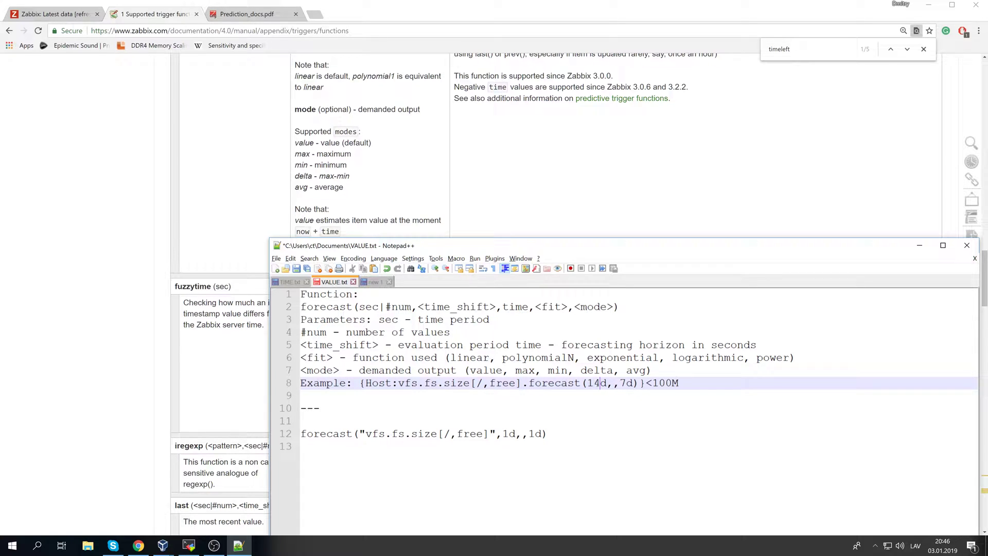
key(Right)
key(Right)
key(Right)
key(BackSpace)
text(1)
key(Down)
key(Down)
key(Down)
key(Down)
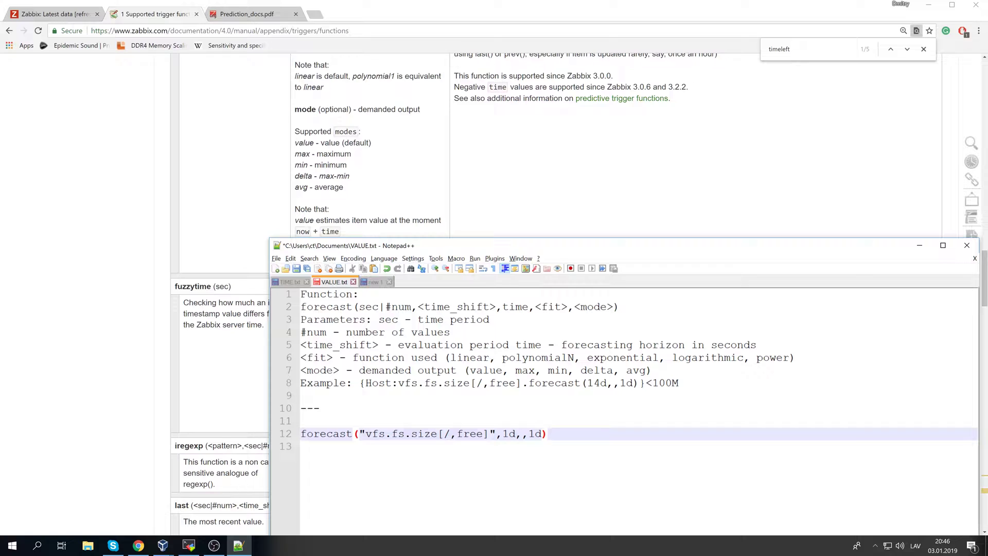
click(287, 282)
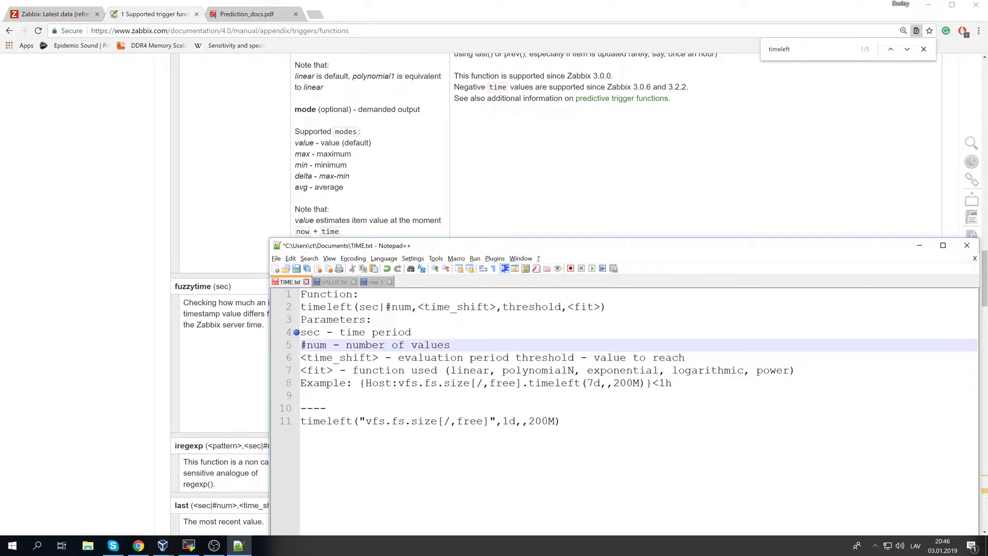
- Replace the 7d period in the timeleft example with 14
double_click(593, 383)
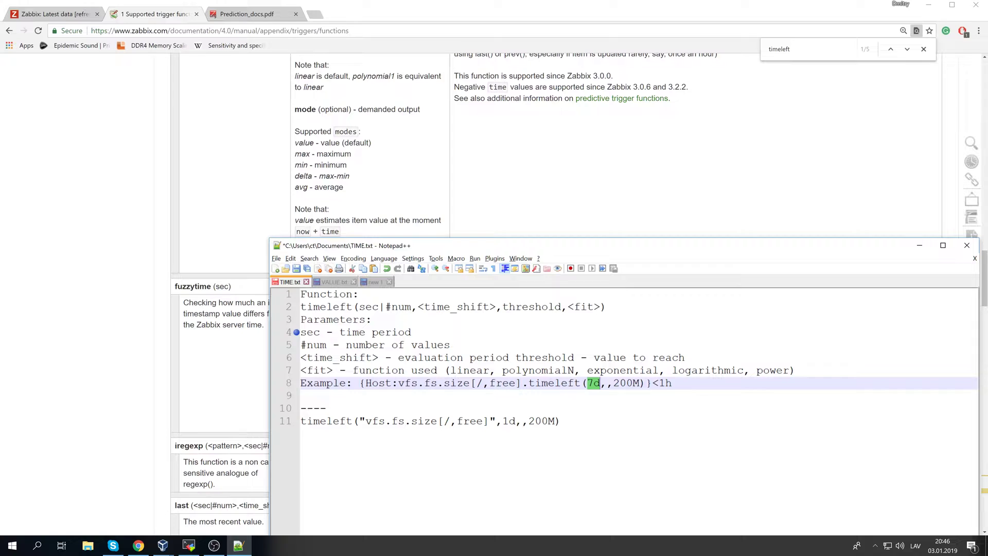
click(595, 396)
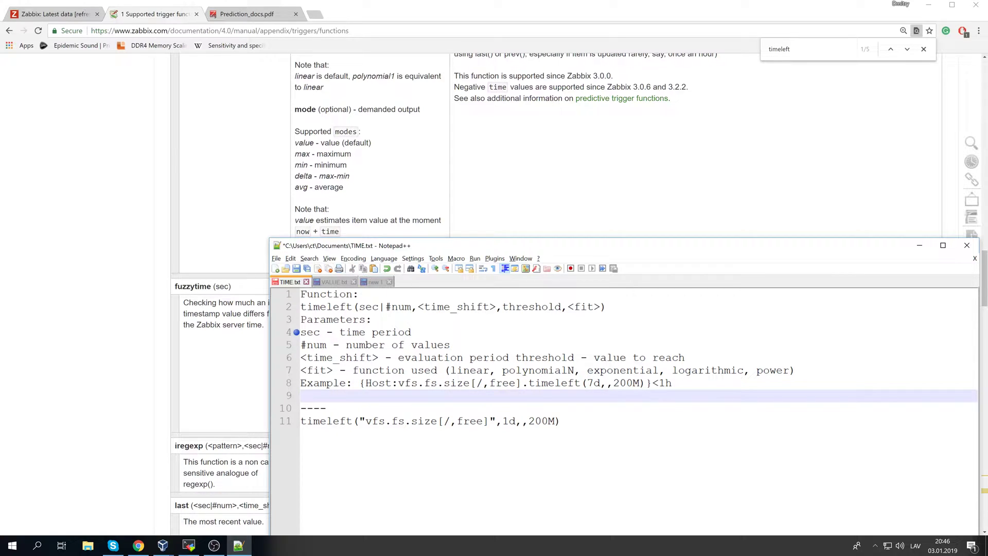
double_click(592, 383)
text(14)
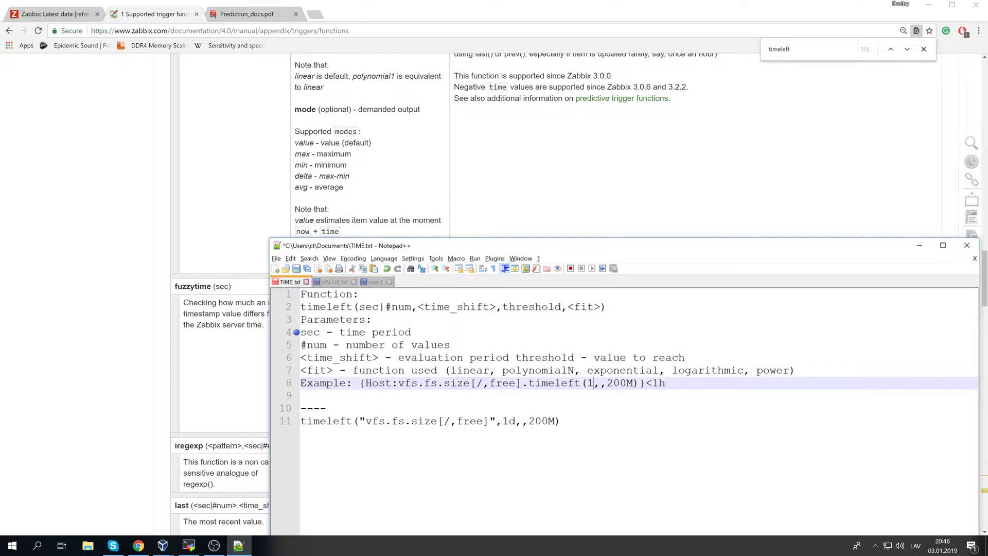
- Add note lines '13 days - 10-40' and '1 day - 70-90' below the example
click(595, 396)
key(Return)
key(Return)
text(13 days -)
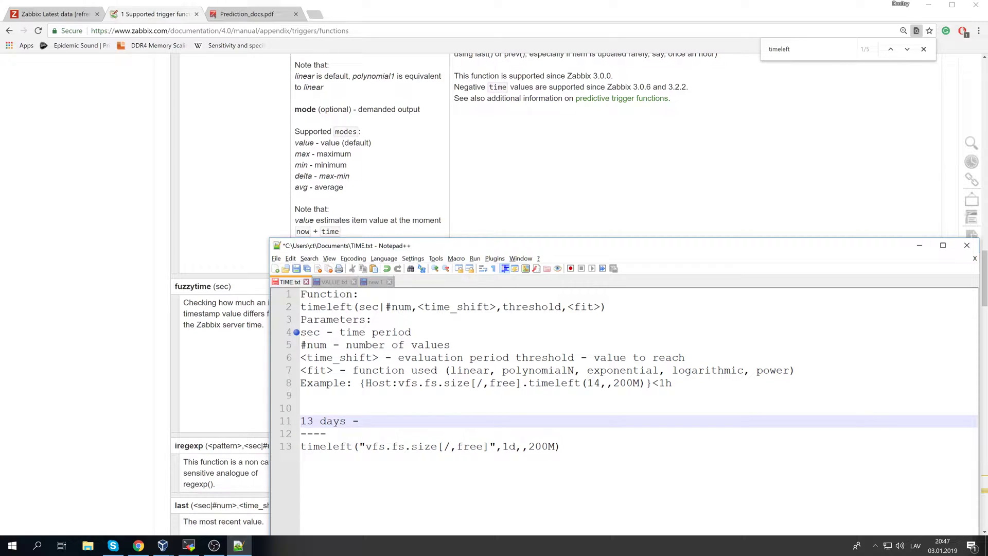
text(10-40)
key(Return)
text(1 day )
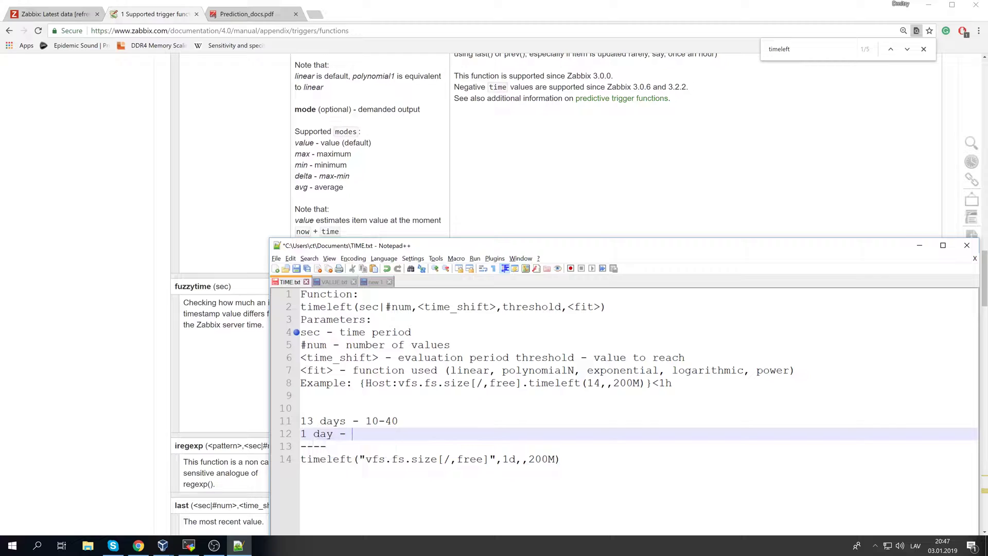
text(- 70-90)
- Change the example's period from 14 to 7, giving timeleft(7,,200M)<1h
click(398, 421)
drag(386, 433, 353, 421)
click(353, 433)
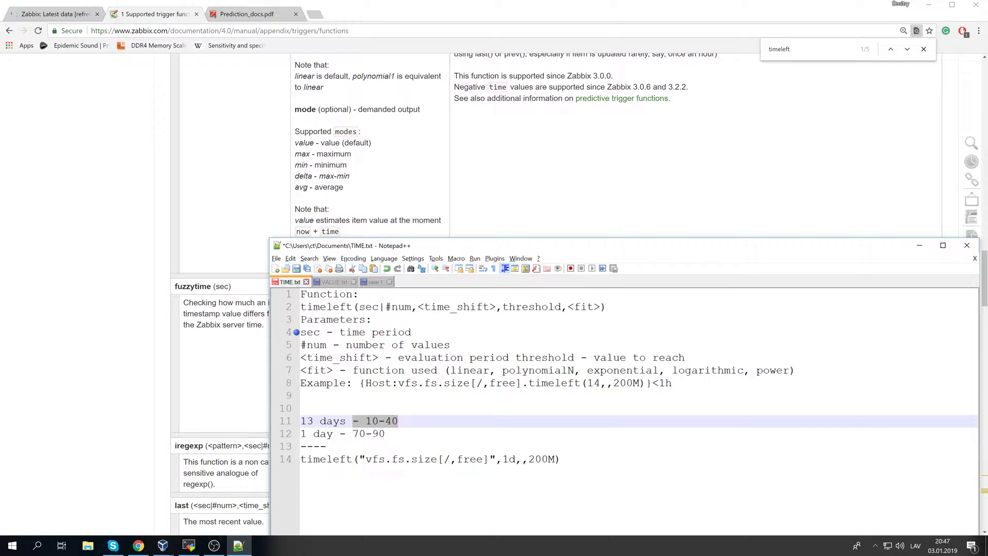
click(395, 423)
click(354, 433)
click(320, 421)
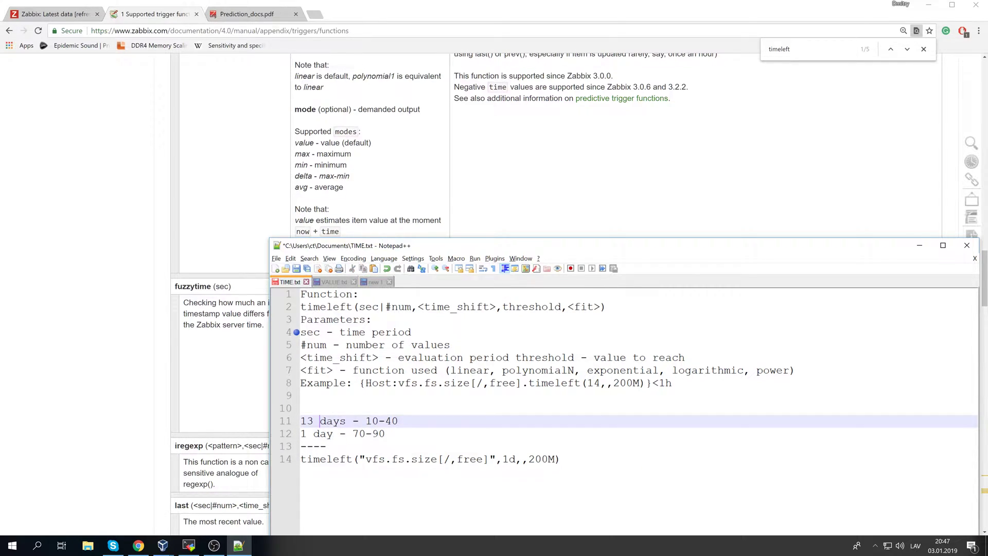
drag(600, 383, 587, 383)
text(7)
- Change the first note to 6 days and review the 10-40 and 70-90 ranges
drag(301, 421, 313, 421)
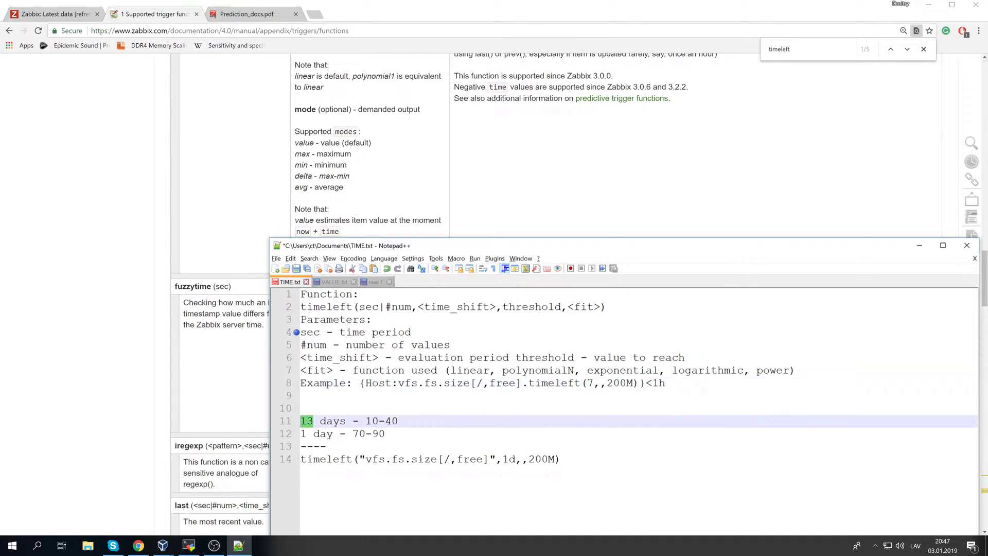
text(5)
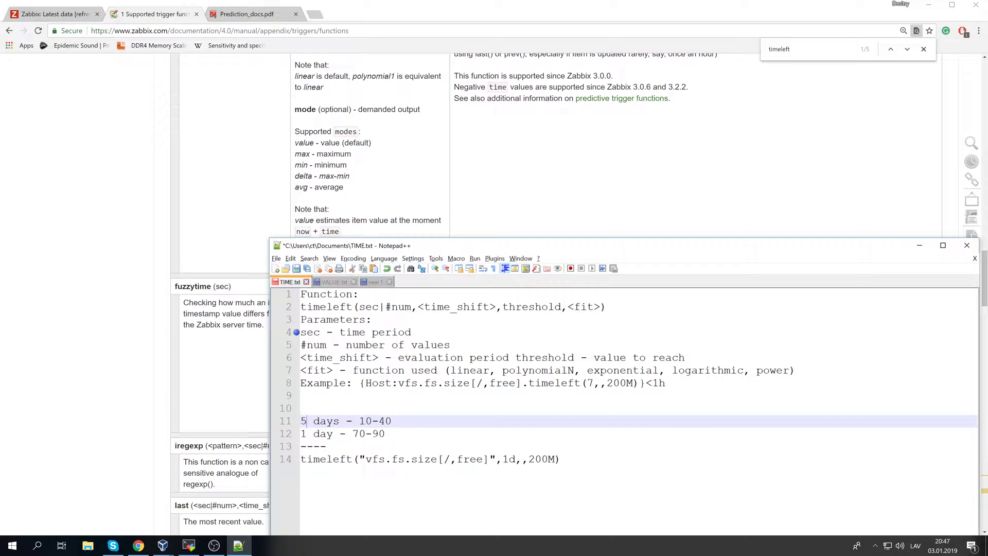
key(BackSpace)
text(6)
drag(353, 421, 378, 420)
drag(307, 433, 385, 434)
click(385, 434)
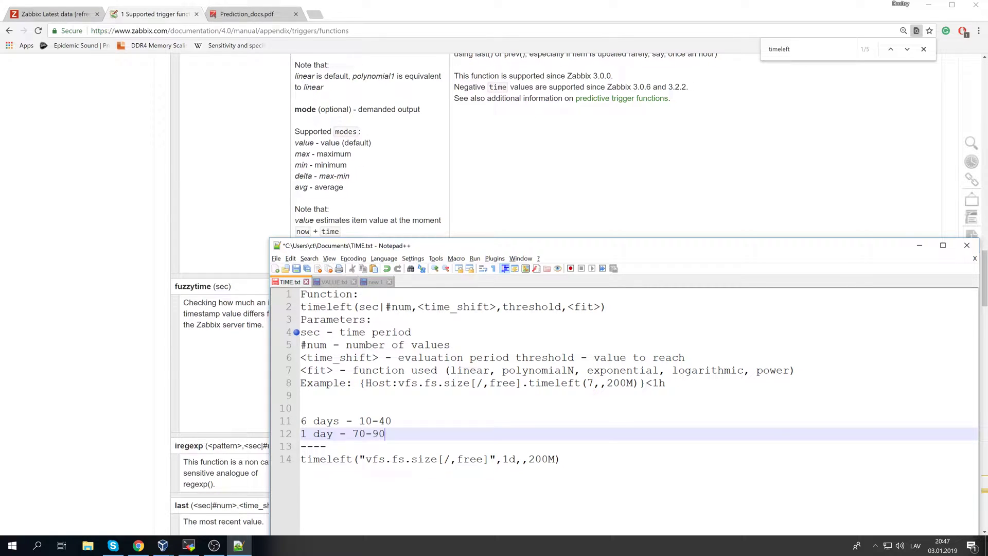
double_click(590, 383)
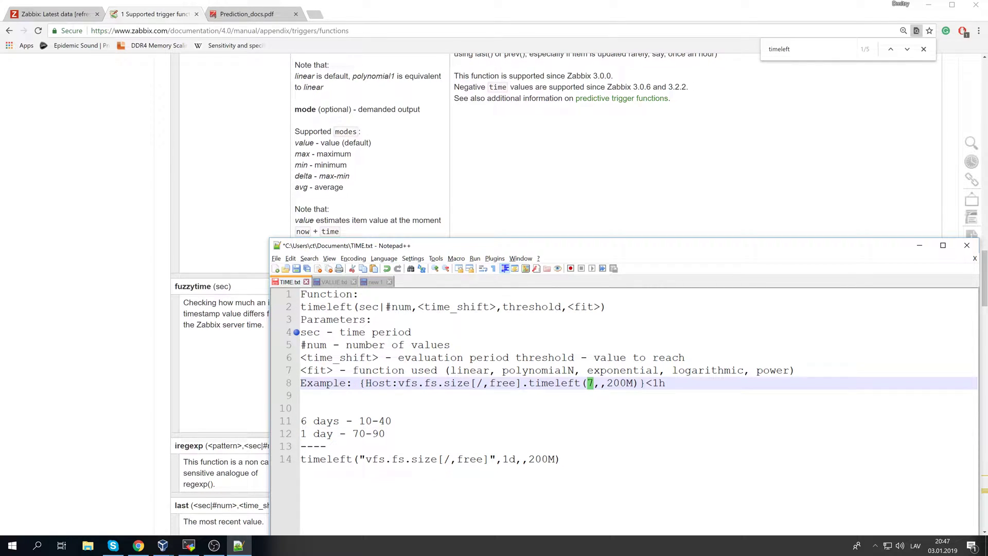
drag(380, 445, 320, 435)
click(386, 433)
- Delete both day-range note lines and the leftover blank lines
drag(393, 422, 299, 422)
key(Delete)
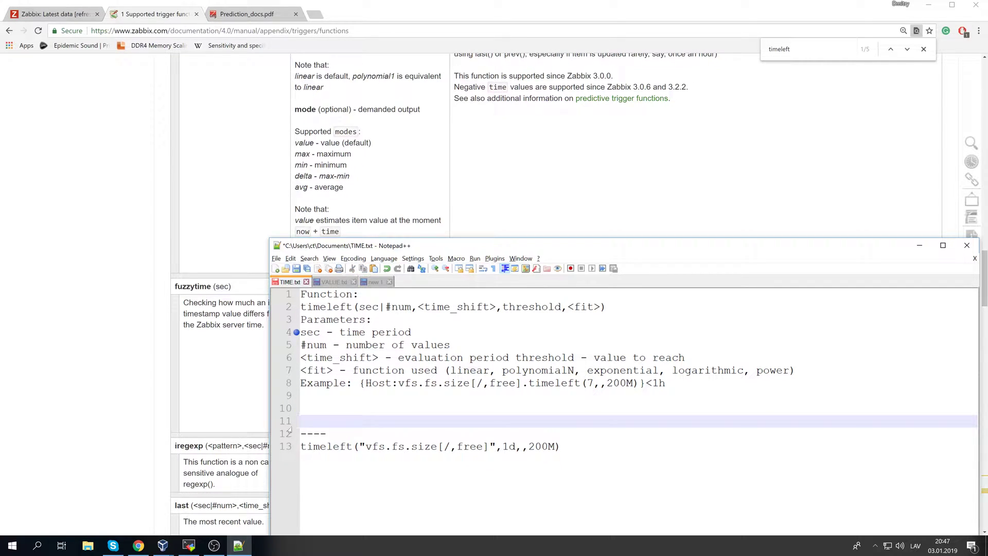
key(Up)
key(BackSpace)
key(BackSpace)
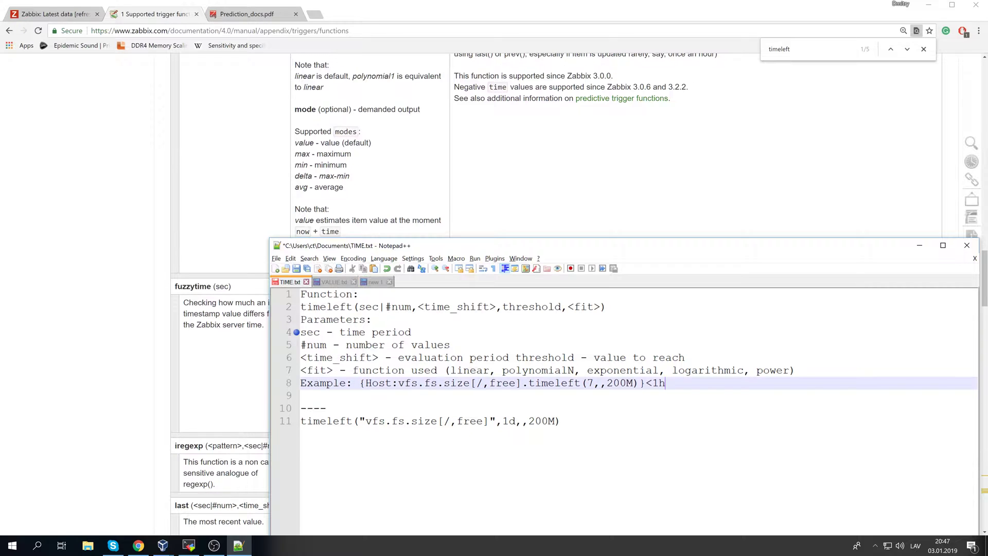
- Look over TIME.txt and VALUE.txt, then show the new 1 draft with the forecast and last formulas
key(Down)
key(ctrl+a)
key(Up)
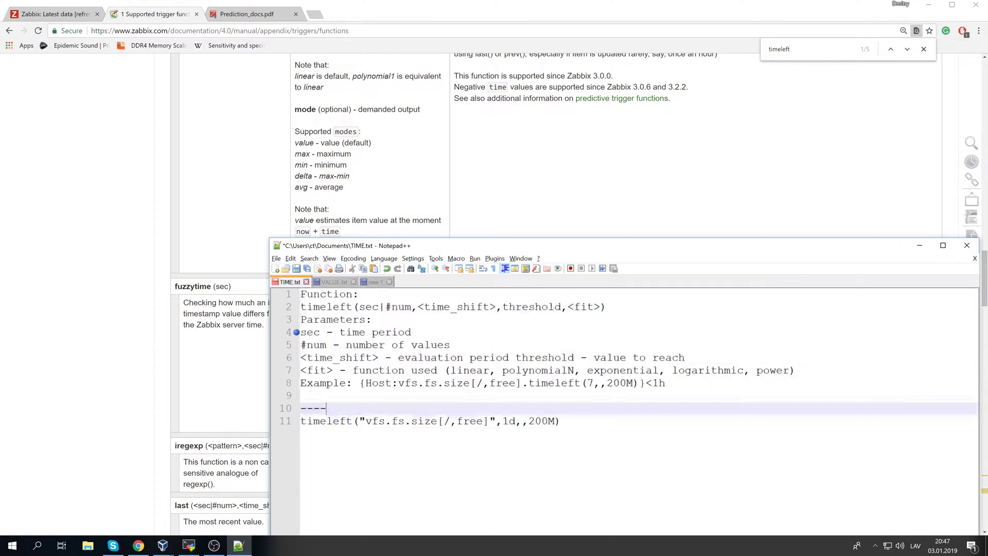
key(ctrl+Tab)
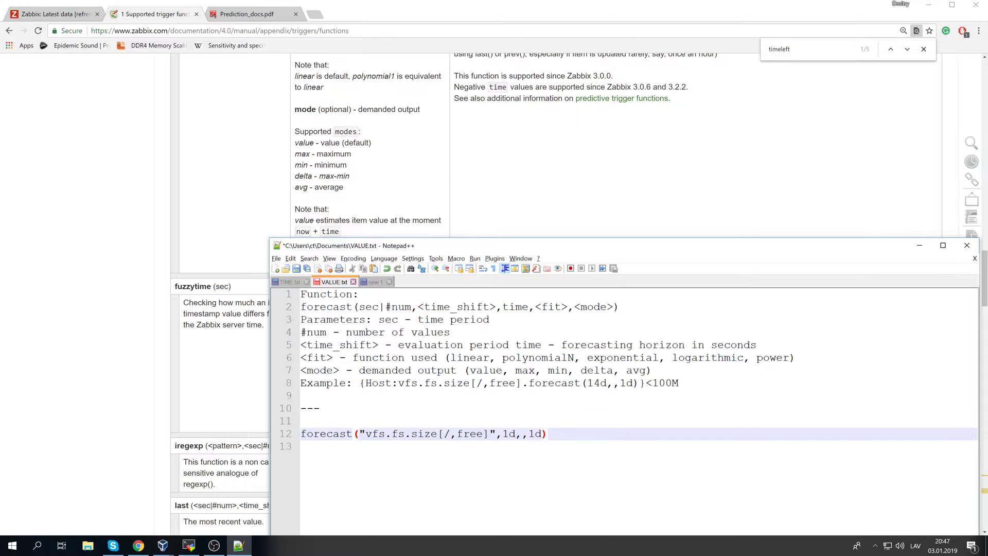
key(ctrl+a)
key(Up)
key(Up)
key(Up)
key(Up)
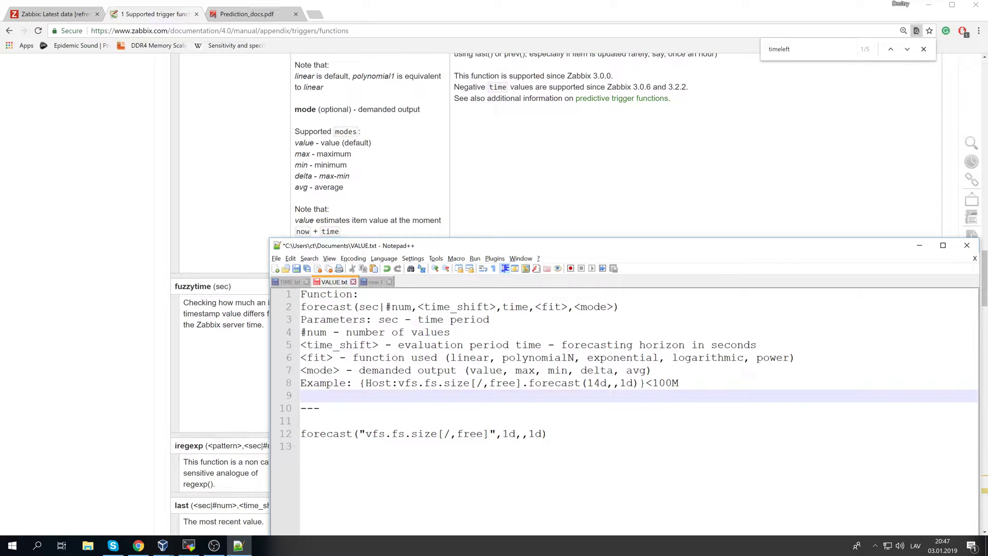
click(375, 282)
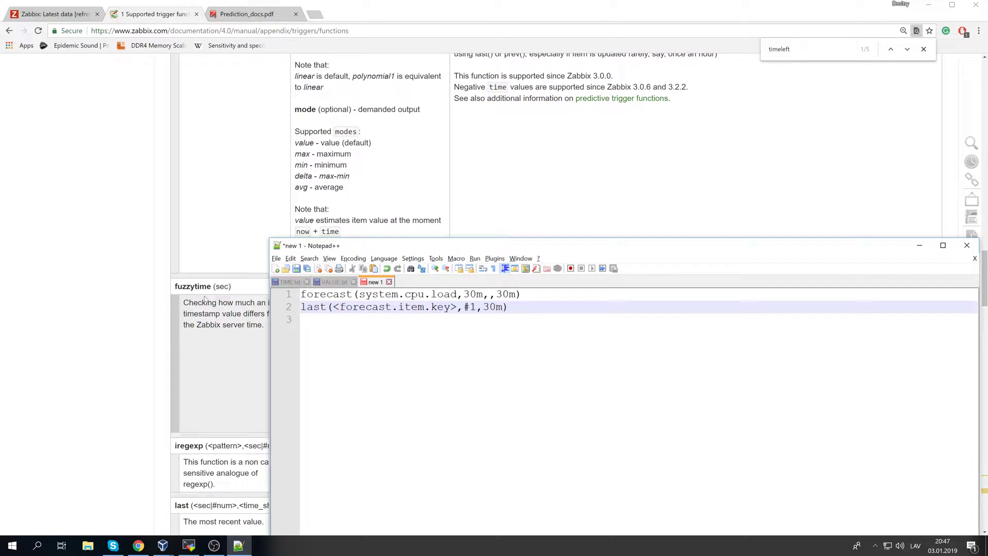
click(54, 14)
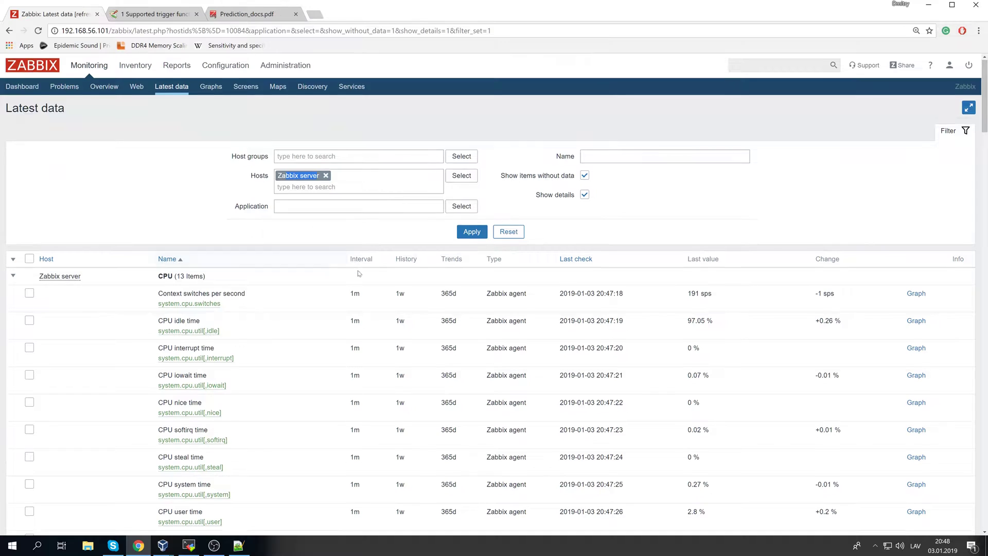
- Copy the system.cpu.load[percpu,avg1] key into the notes and graph Processor load (1 min)
key(ctrl+f)
text(system.cpu)
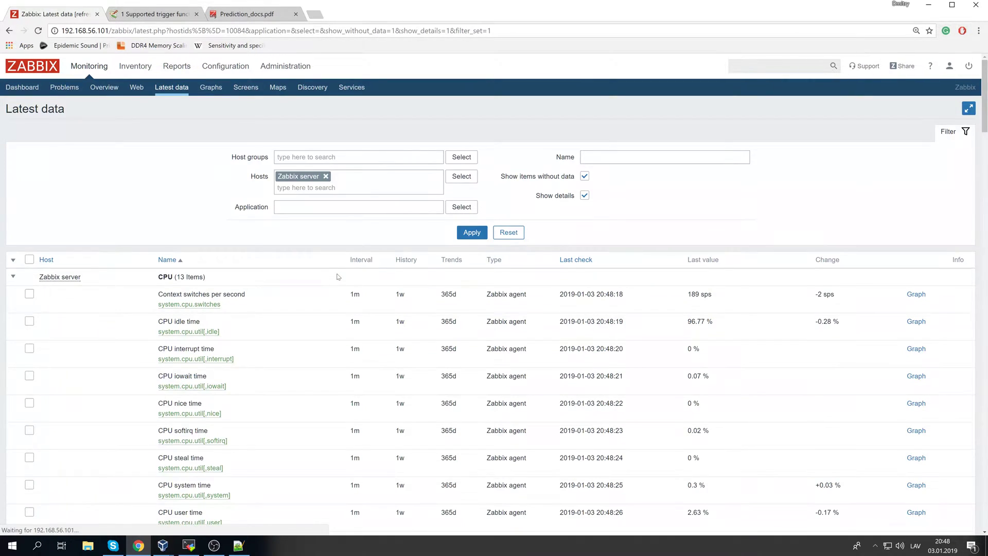
key(ctrl+f)
text(system.cpu.load)
drag(338, 295, 483, 292)
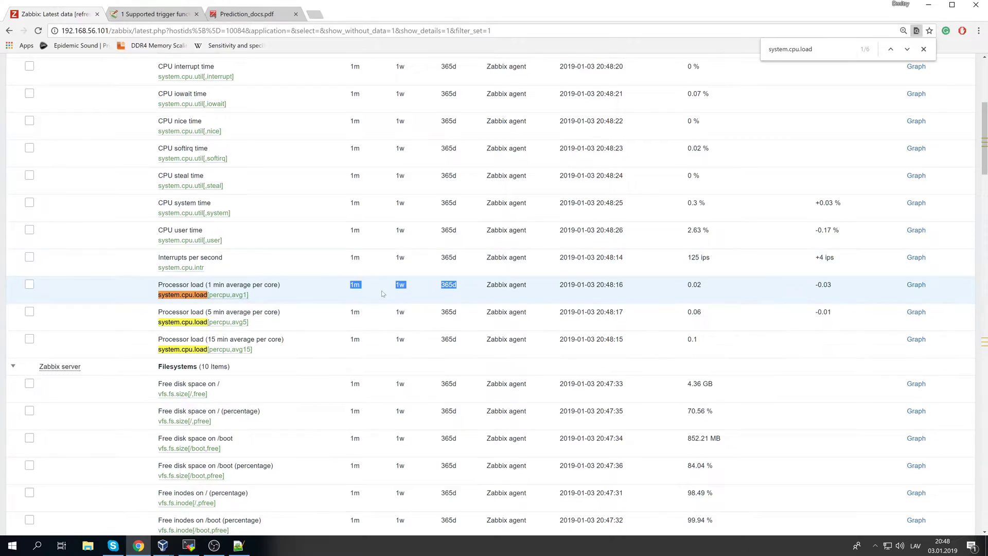
drag(258, 297, 158, 296)
key(ctrl+c)
key(alt+Tab)
key(Return)
key(Return)
key(ctrl+v)
key(alt+Tab)
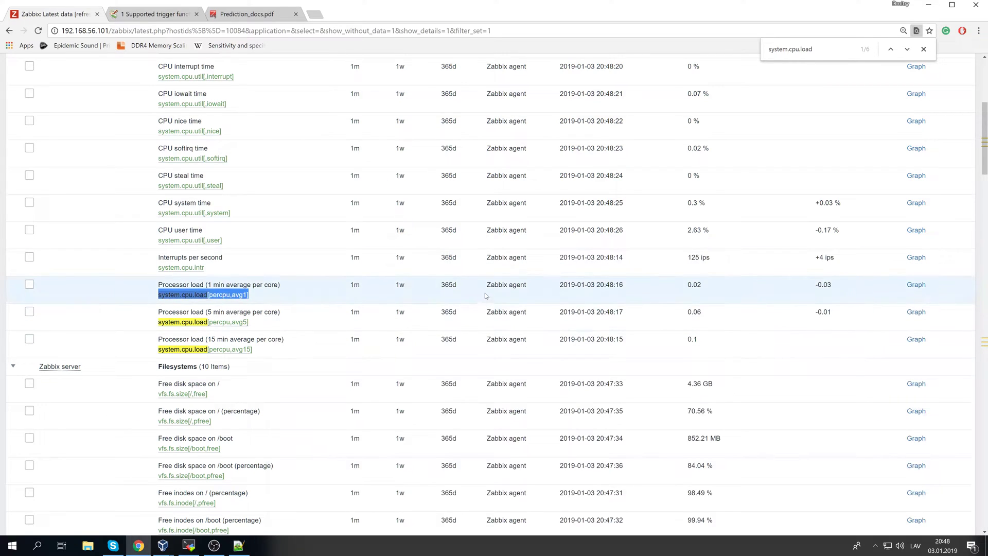
click(916, 284)
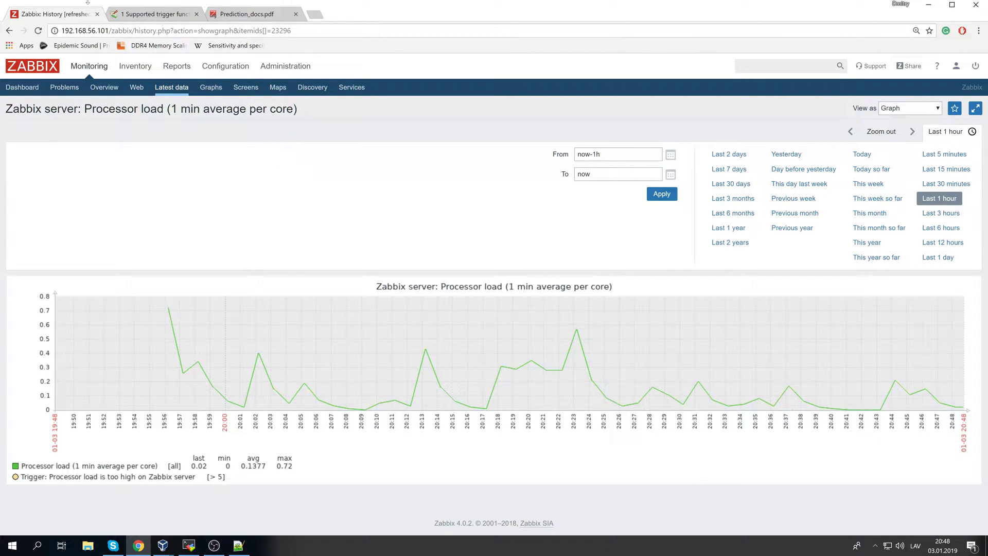
- Go to the Zabbix server's items under Hosts and start a new item
mouse_move(225, 66)
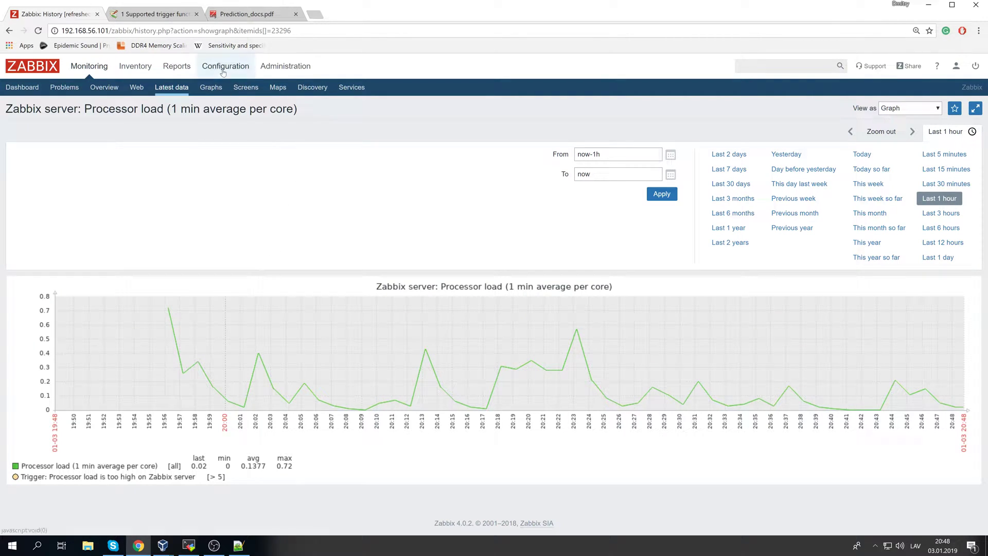
click(99, 87)
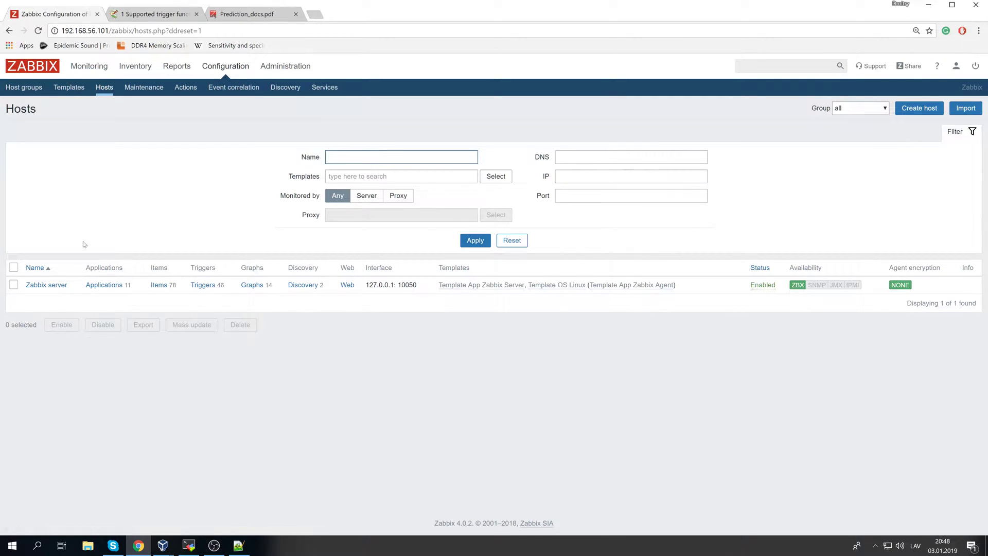
click(159, 285)
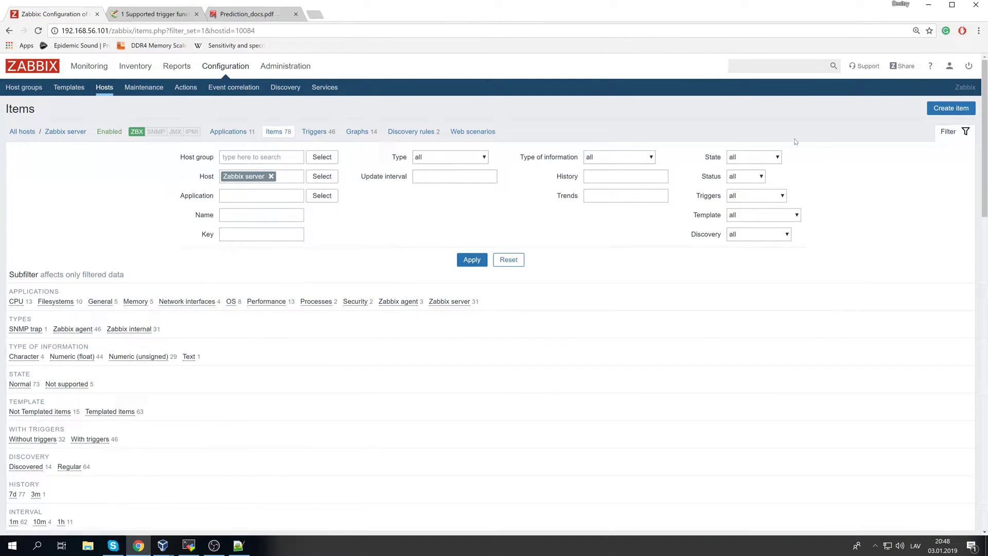
click(948, 107)
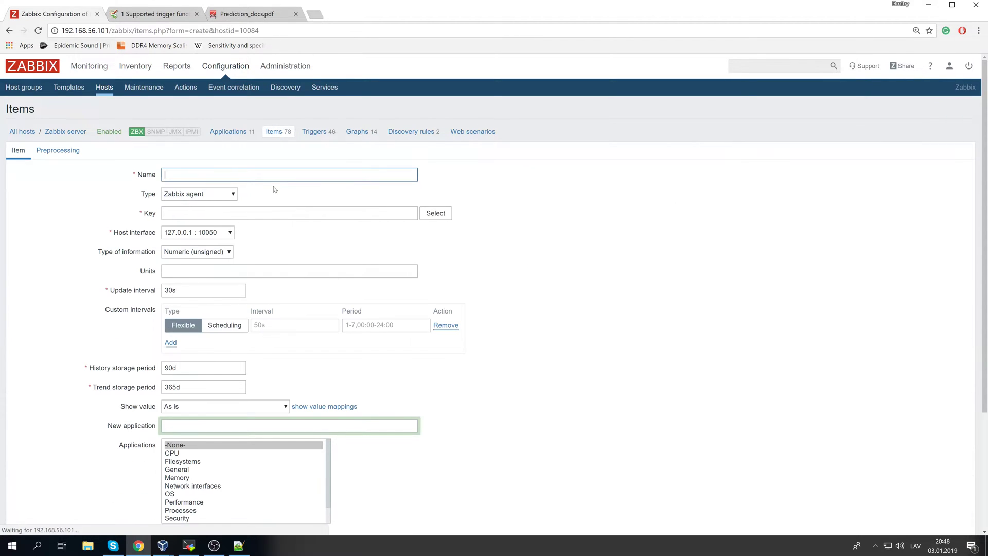
- Name the item Forecast, set its type to Calculated, and focus the Key field
text(Forecast)
key(Tab)
click(230, 194)
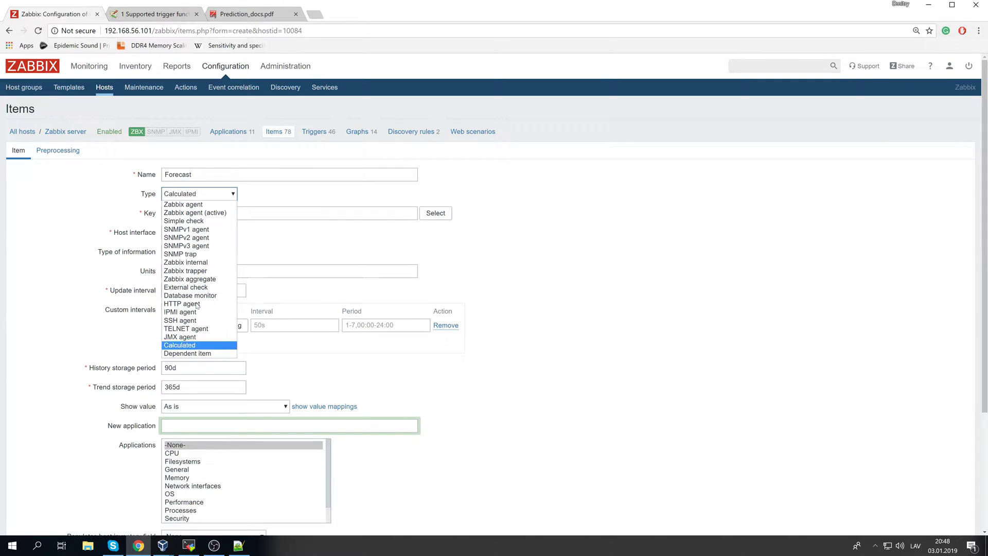
click(201, 345)
click(242, 213)
click(234, 212)
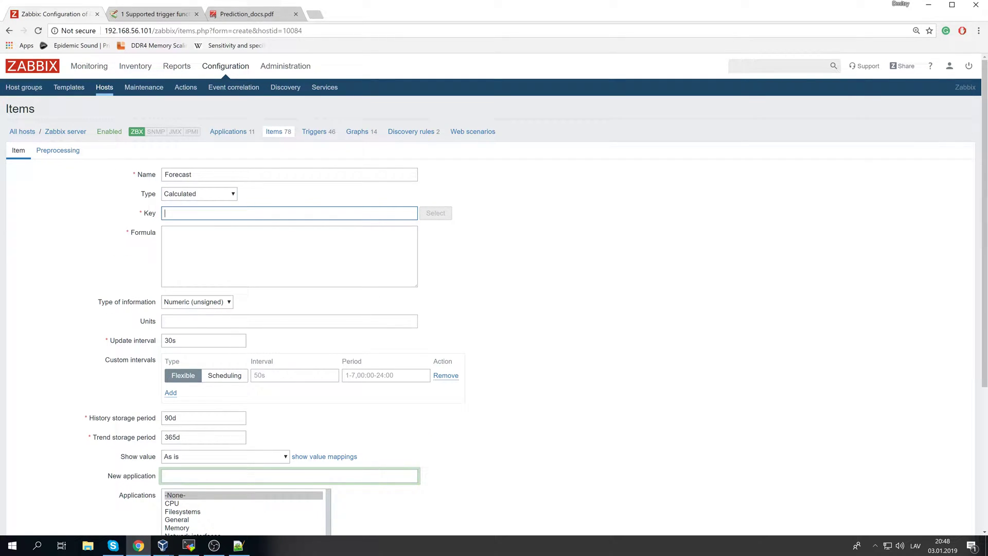
drag(144, 216, 152, 220)
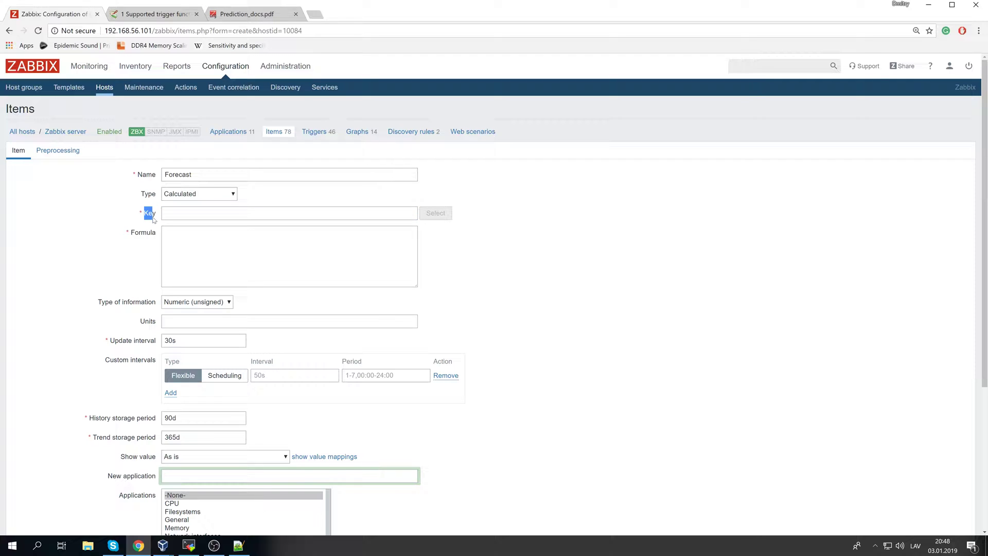
click(149, 214)
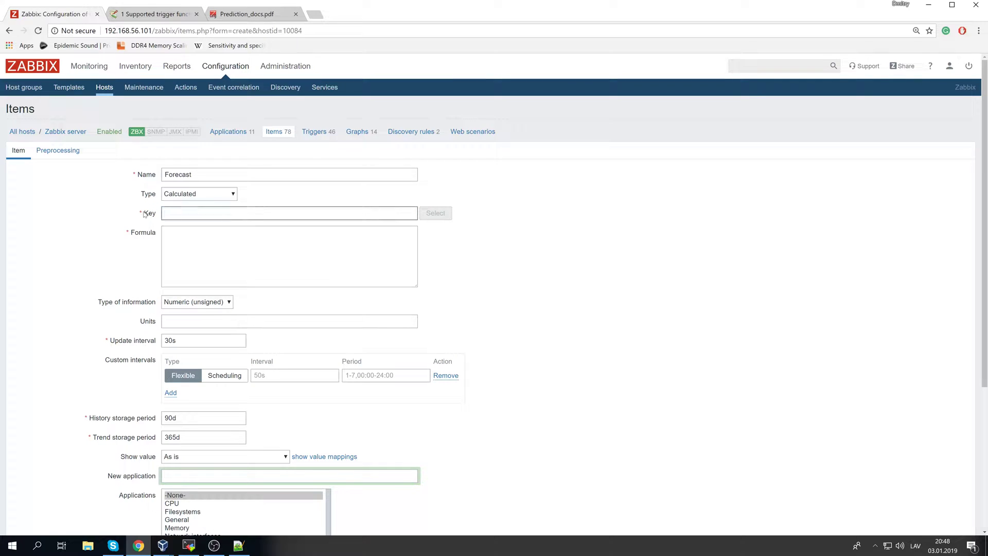
- Enter key 'anything' and paste the forecast formula from the notes into Formula
text(anything)
click(282, 263)
drag(134, 233, 155, 232)
click(206, 251)
click(239, 544)
click(426, 332)
triple_click(428, 297)
click(461, 299)
drag(531, 295, 300, 296)
key(ctrl+c)
key(alt+Tab)
key(ctrl+v)
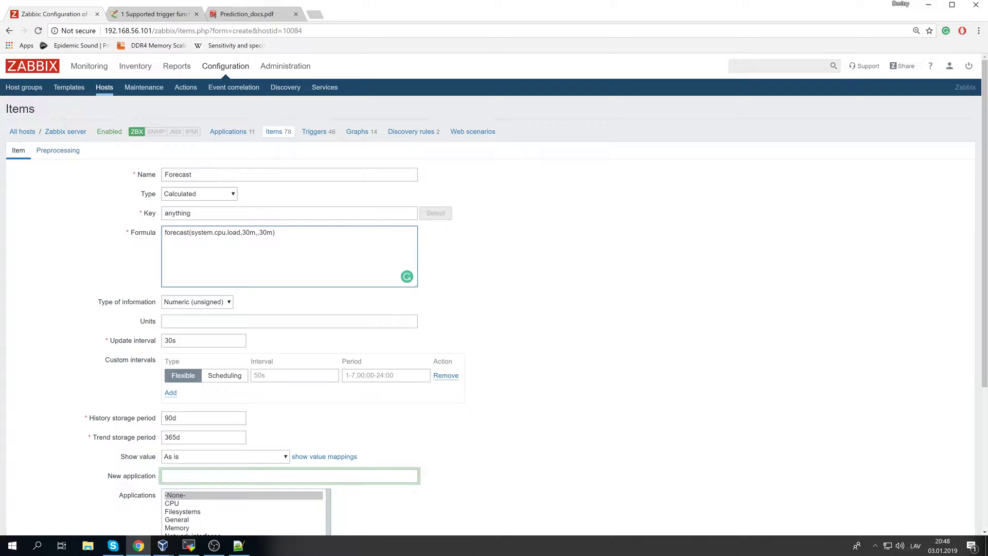
- Replace the formula's key with system.cpu.load[percpu,avg1], keeping the 30m arguments
key(ctrl+plus)
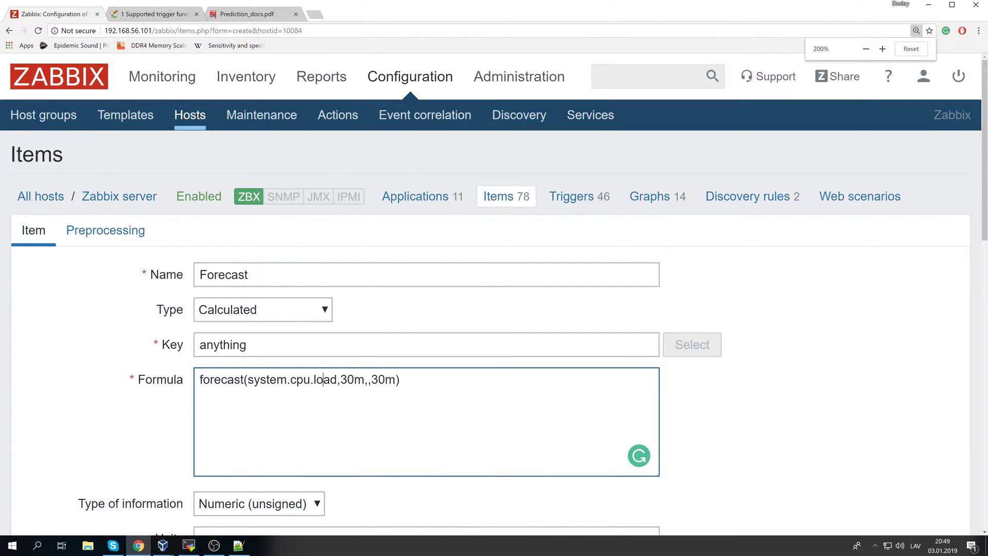
key(ctrl+minus)
drag(175, 338, 295, 338)
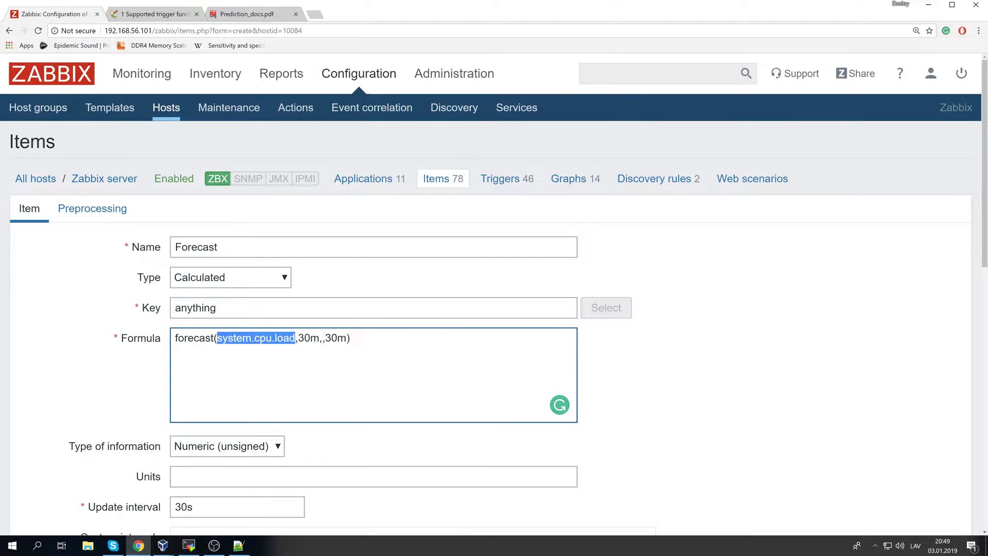
click(240, 546)
drag(485, 358, 269, 364)
click(178, 338)
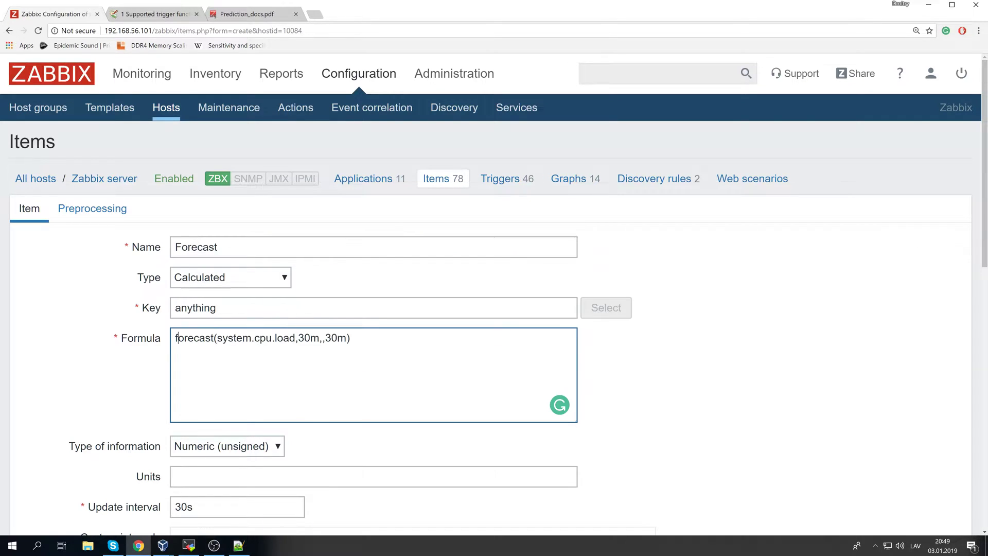
drag(217, 338, 296, 338)
key(ctrl+v)
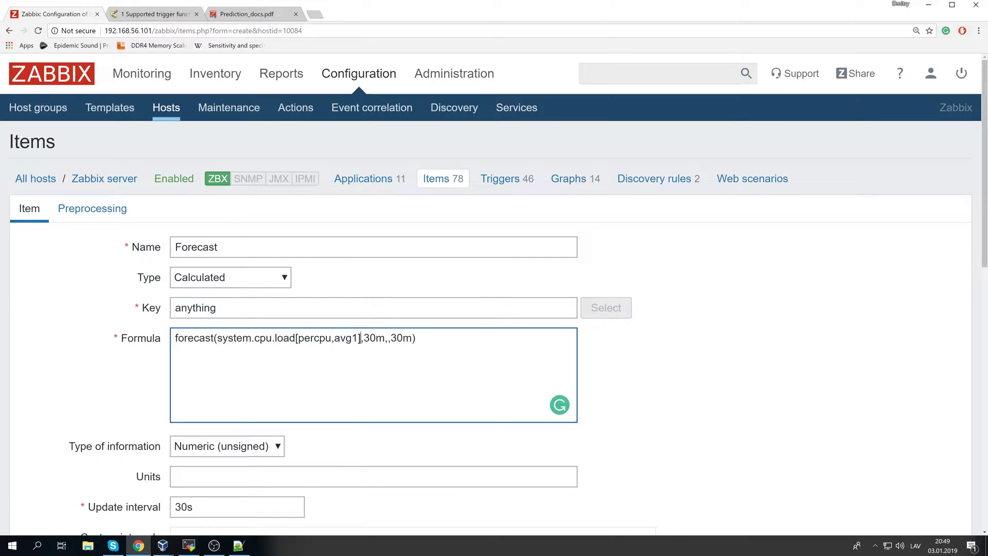
drag(364, 337, 412, 337)
click(417, 337)
drag(251, 337, 331, 337)
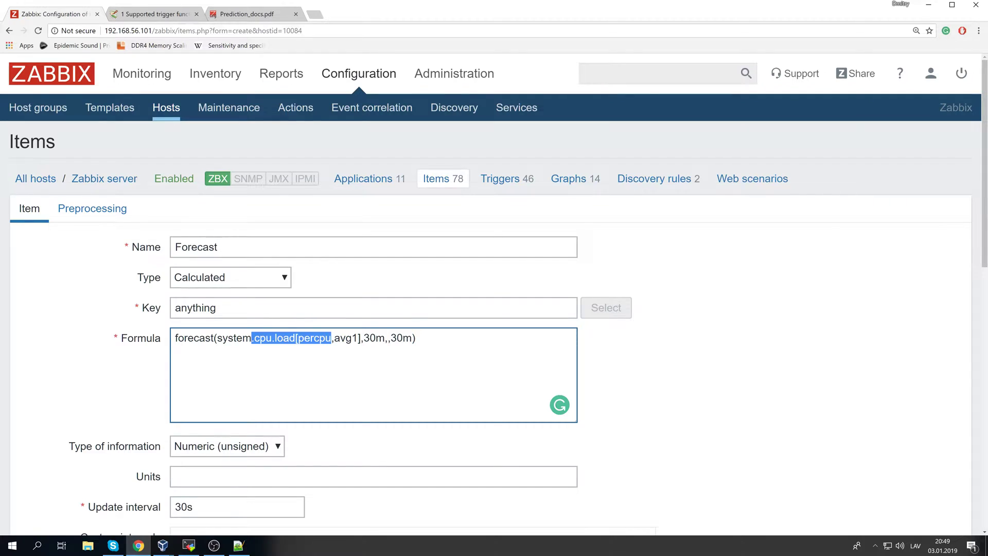
- Set Type of information to Numeric (float), update interval to 5s, and add the item
click(246, 449)
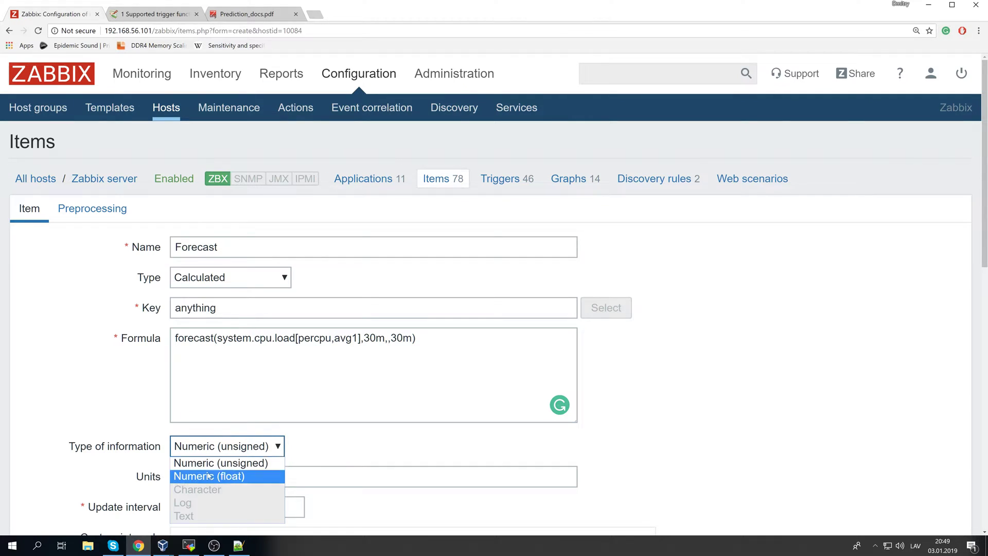
click(253, 481)
key(shift+Tab)
scroll(216, 379, down, 3)
double_click(184, 353)
text(5s)
click(718, 358)
scroll(486, 362, up, 1)
scroll(483, 361, down, 10)
click(189, 456)
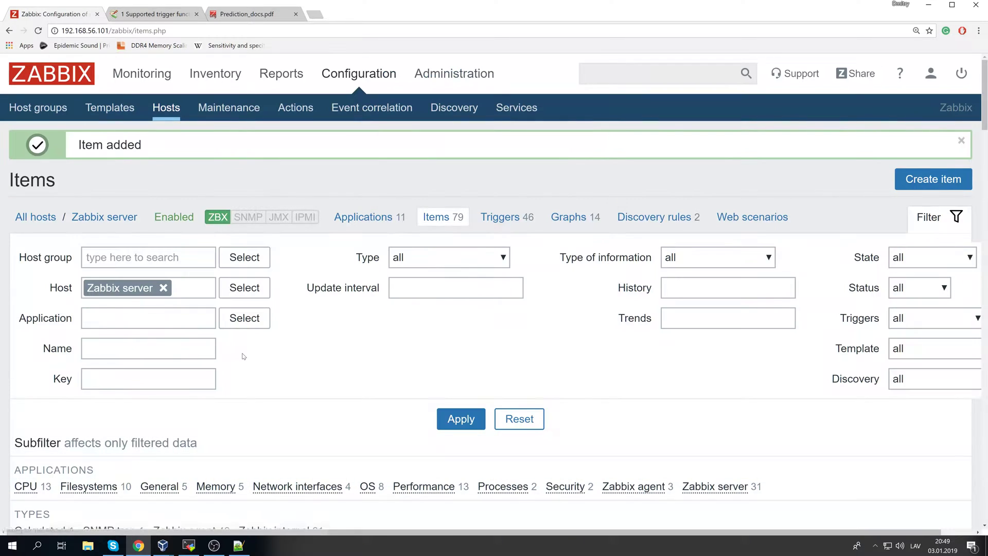
- Reset the browser zoom and run zabbix_server -R config_cache_reload in the terminal
key(ctrl+minus)
key(ctrl+plus)
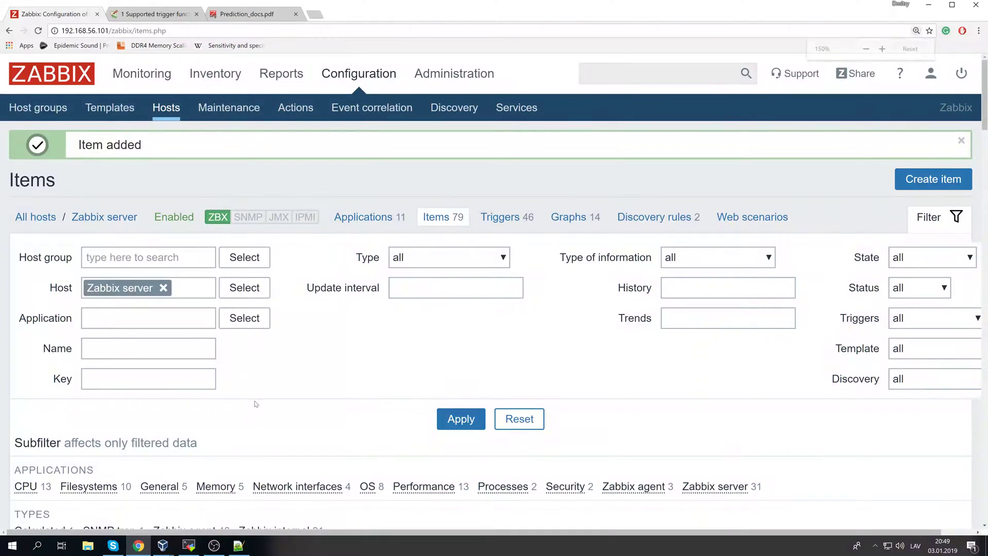
key(ctrl+0)
click(188, 545)
text(zabbix_server -R config_cache_reload)
key(Return)
- Go back to the Zabbix Items page in the browser and reload it
key(alt+Tab)
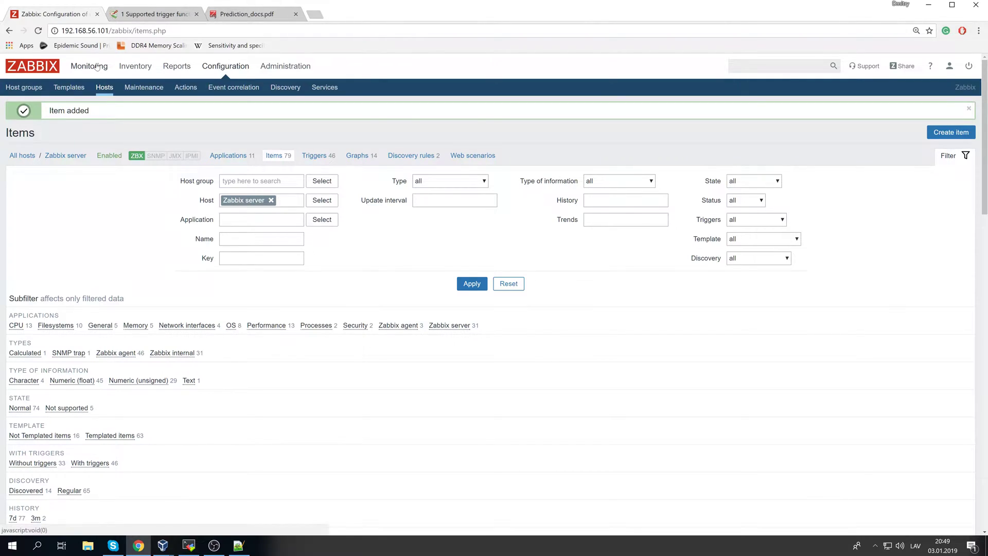
scroll(99, 306, down, 9)
scroll(99, 306, up, 9)
click(77, 45)
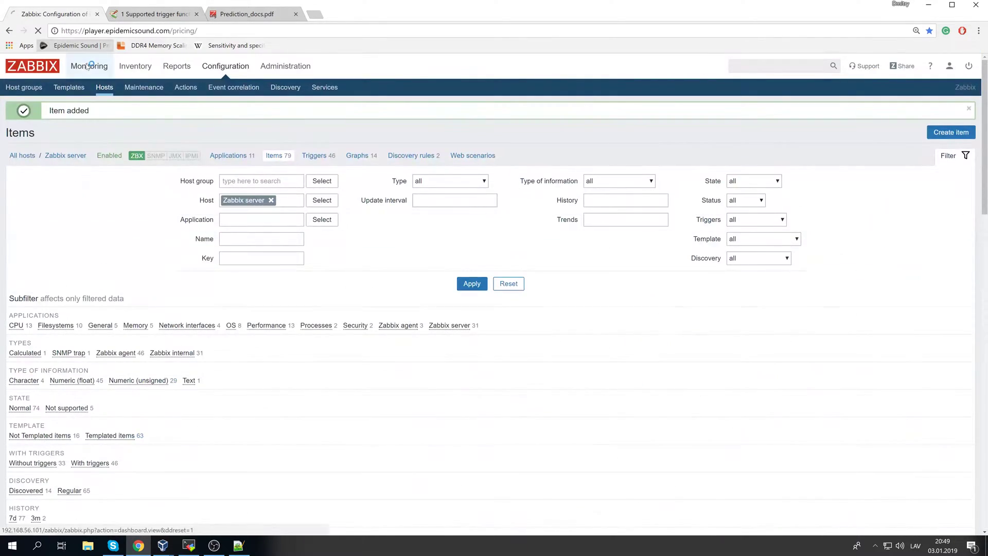
click(10, 30)
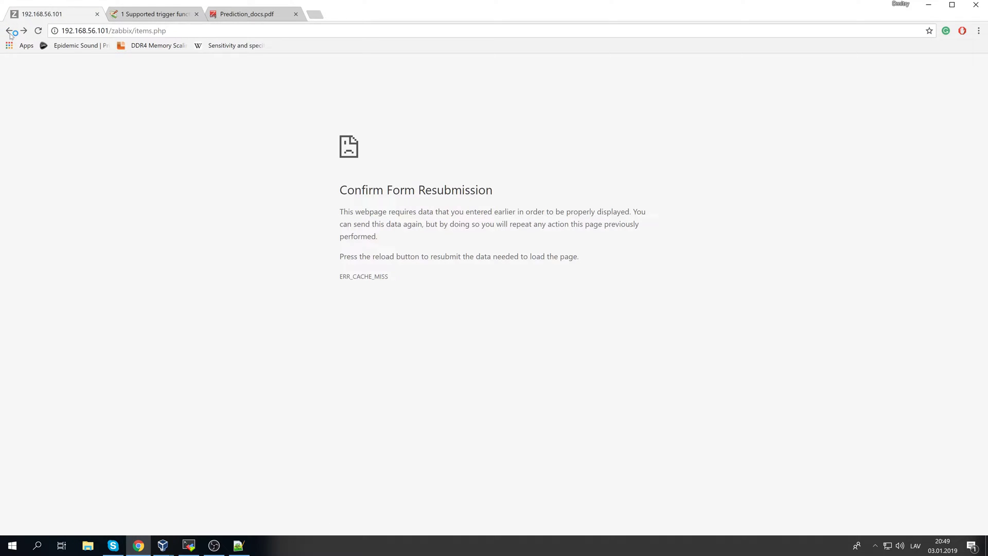
click(154, 31)
key(Return)
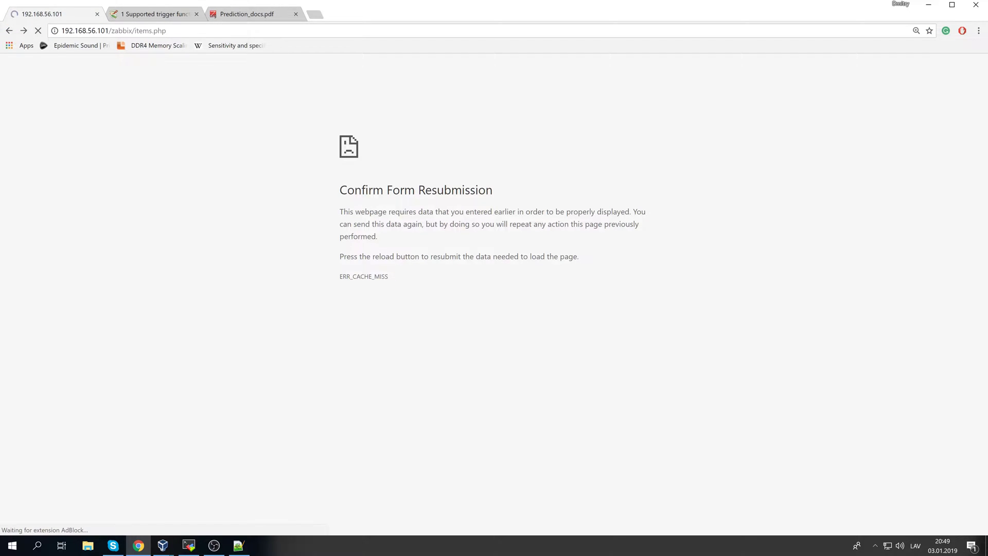
drag(135, 31, 111, 31)
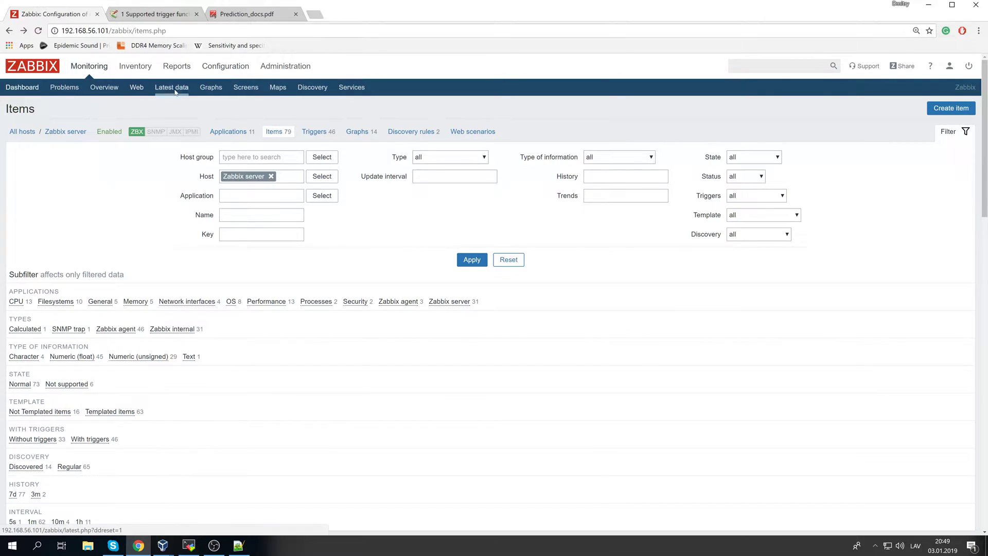
- Filter Latest data for 'Forec', check the nonexistent-key error, and open the Forecast item's formula
click(638, 157)
text(Forec)
key(Return)
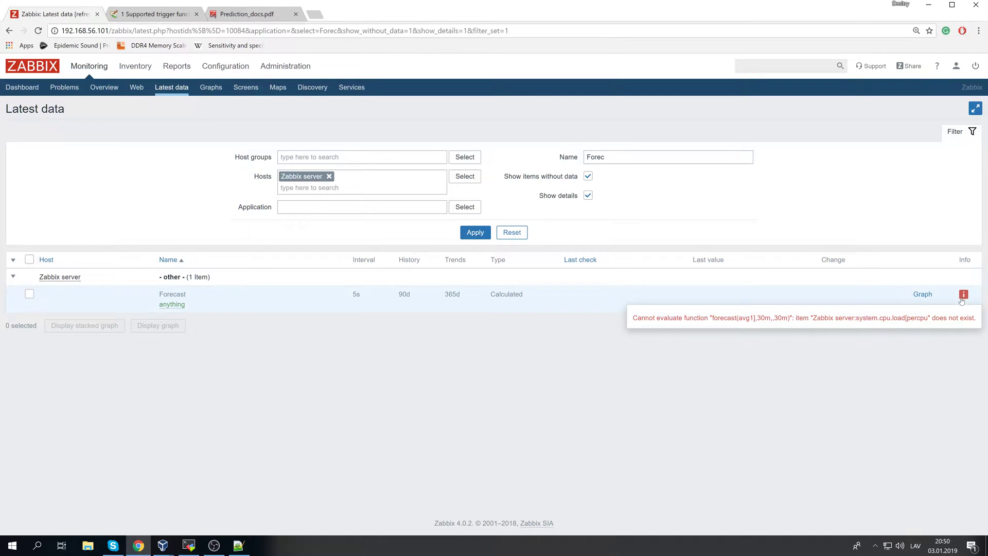
click(962, 300)
drag(842, 317, 949, 328)
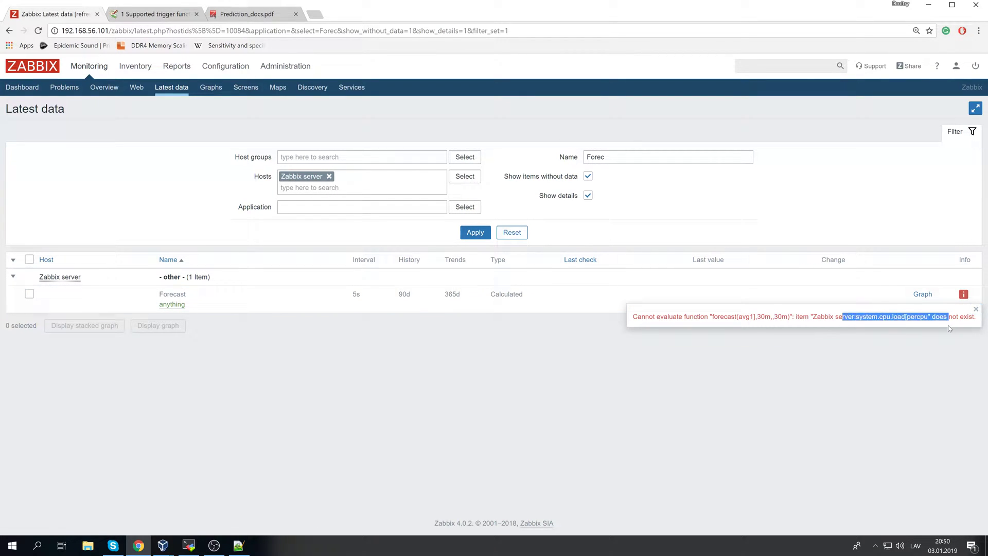
click(172, 304)
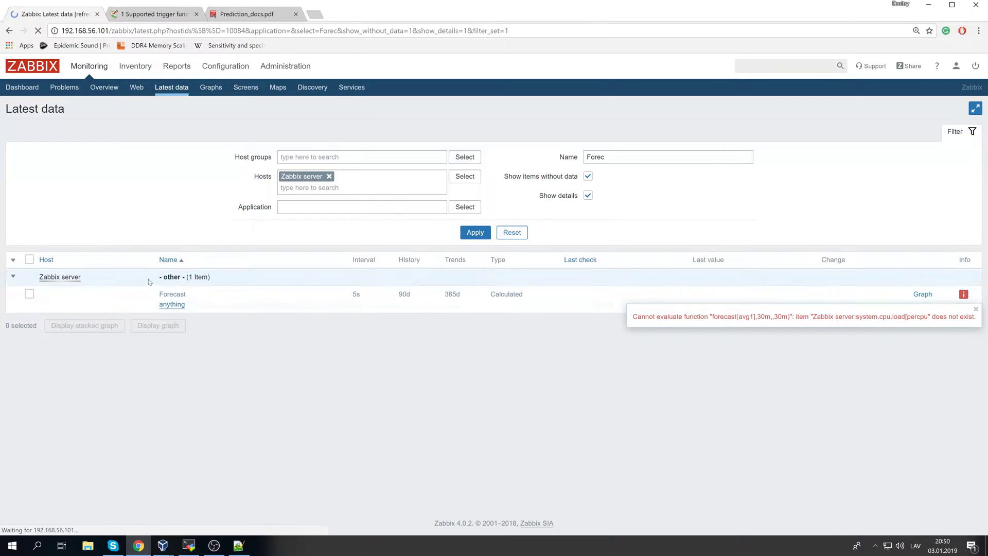
click(204, 232)
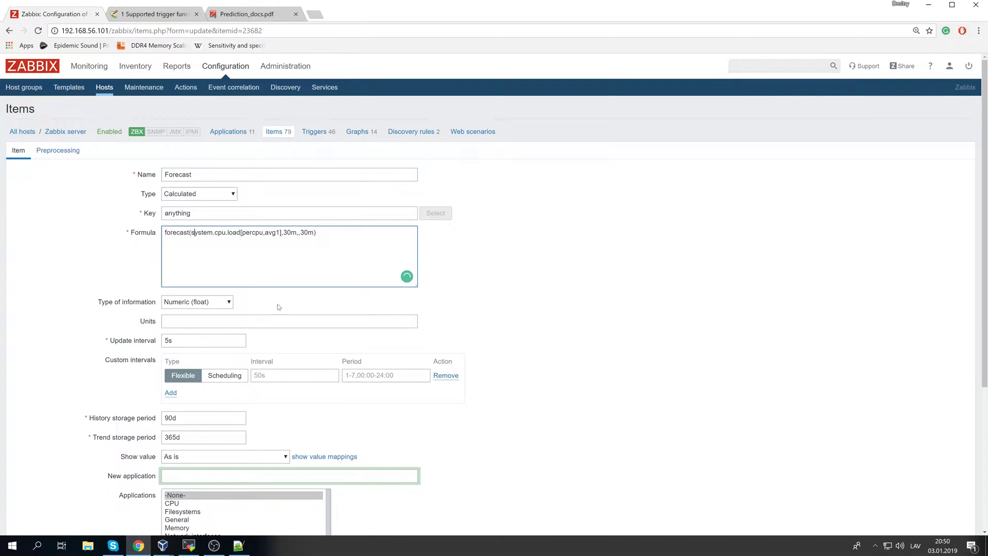
- Quote the key as forecast("system.cpu.load[percpu,avg1]",30m,,30m) and update the item
key(ctrl+plus)
key(ctrl+plus)
key(ctrl+plus)
key(ctrl+plus)
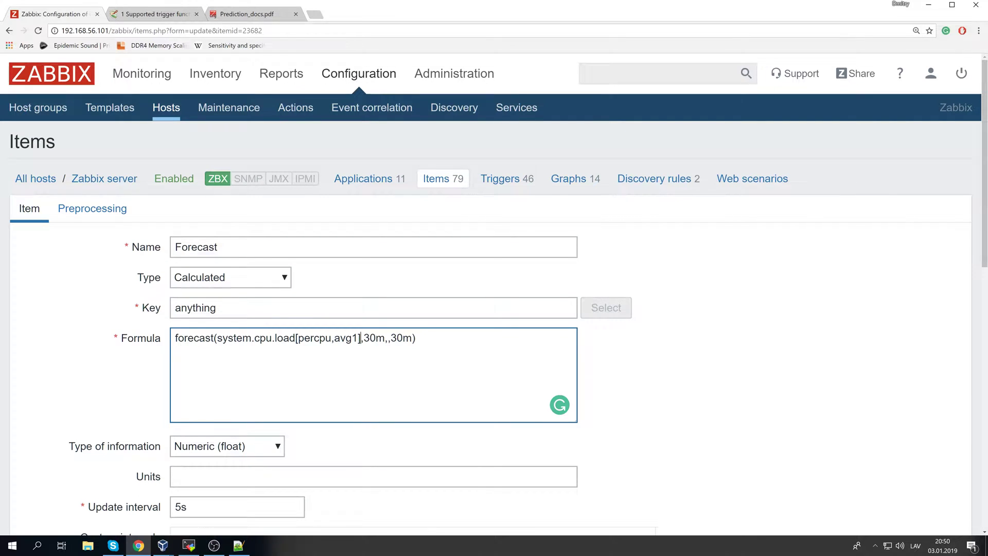
text(")
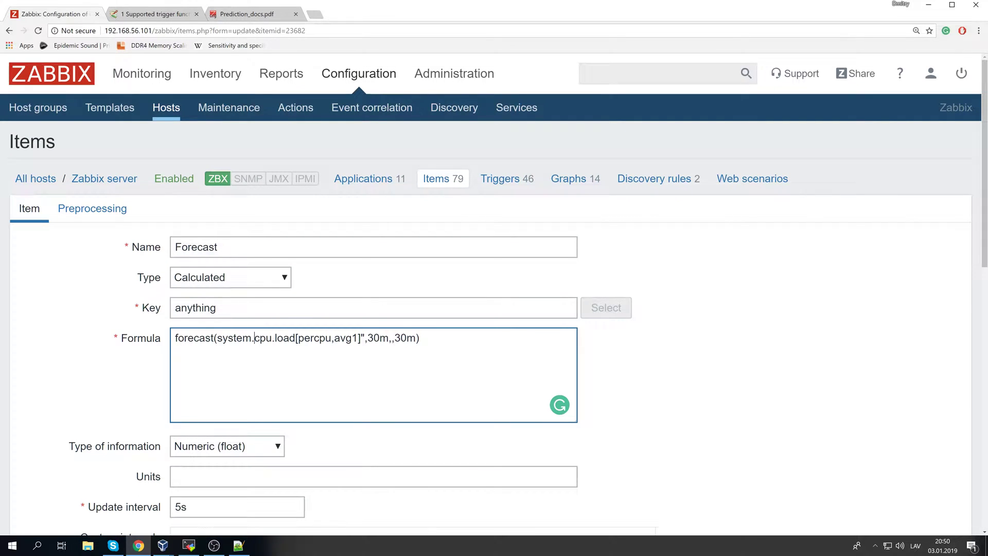
click(216, 338)
text(")
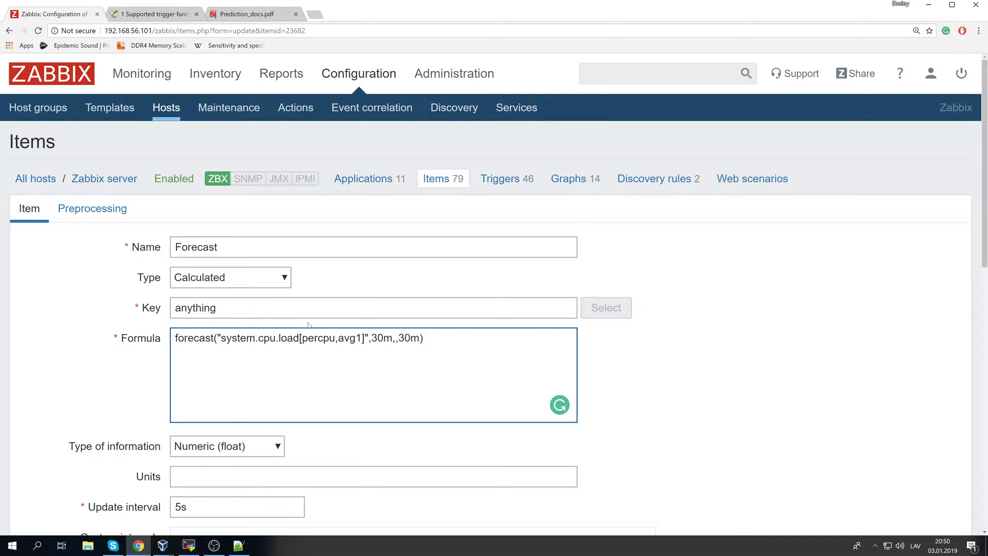
scroll(306, 324, down, 5)
scroll(375, 348, down, 2)
scroll(375, 349, down, 2)
click(201, 455)
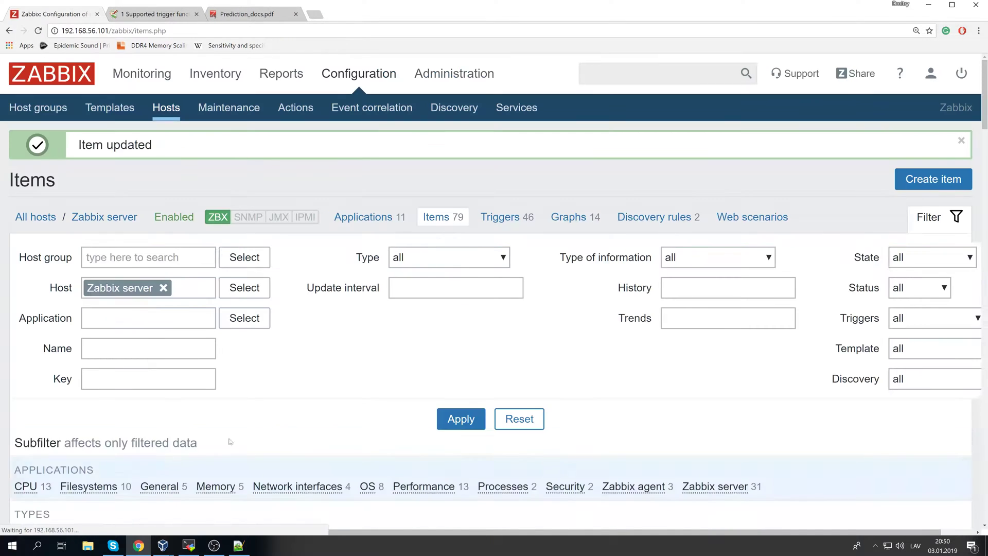
- Set Refresh unsupported items to 1s under Administration > General > Other
key(ctrl+minus)
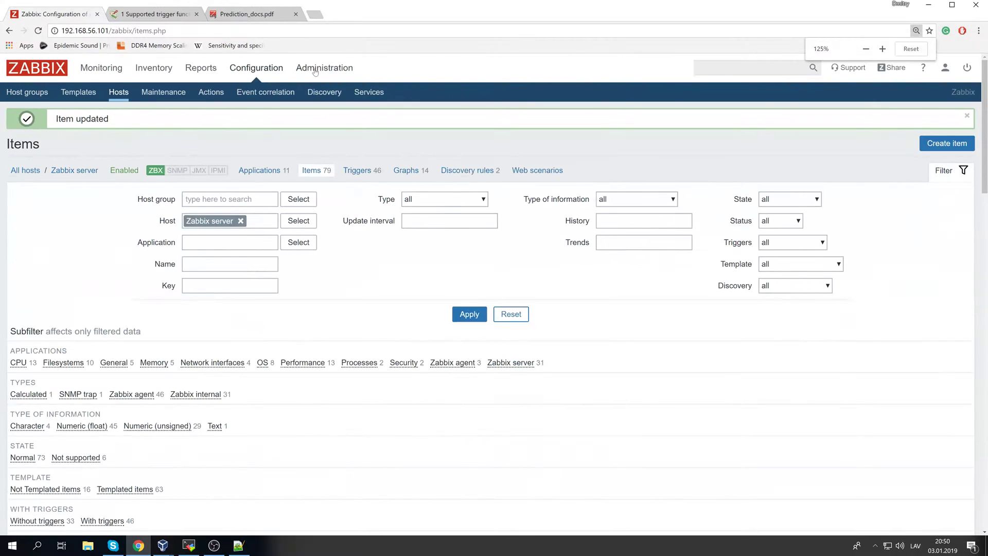
click(313, 71)
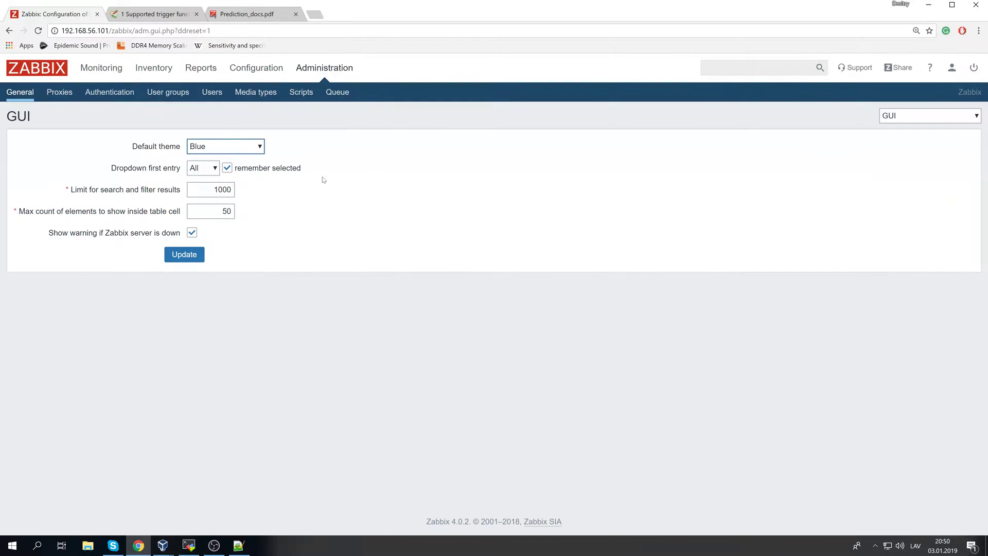
click(930, 115)
click(905, 224)
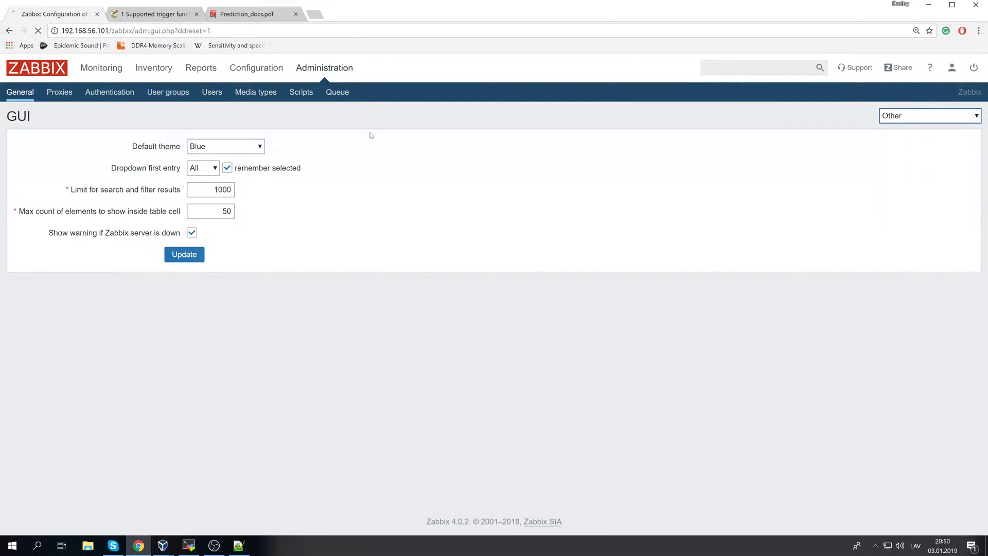
key(ctrl+a)
text(1x)
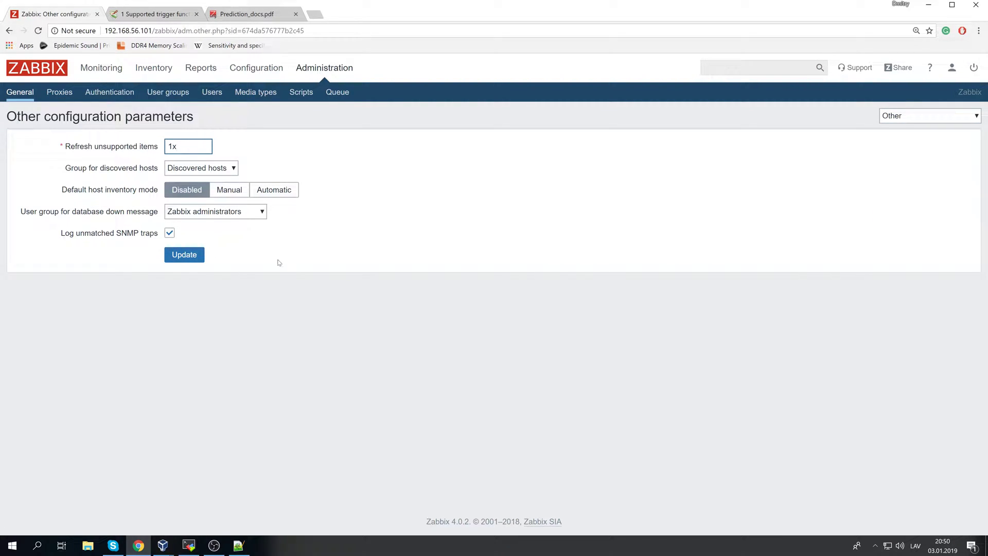
click(184, 255)
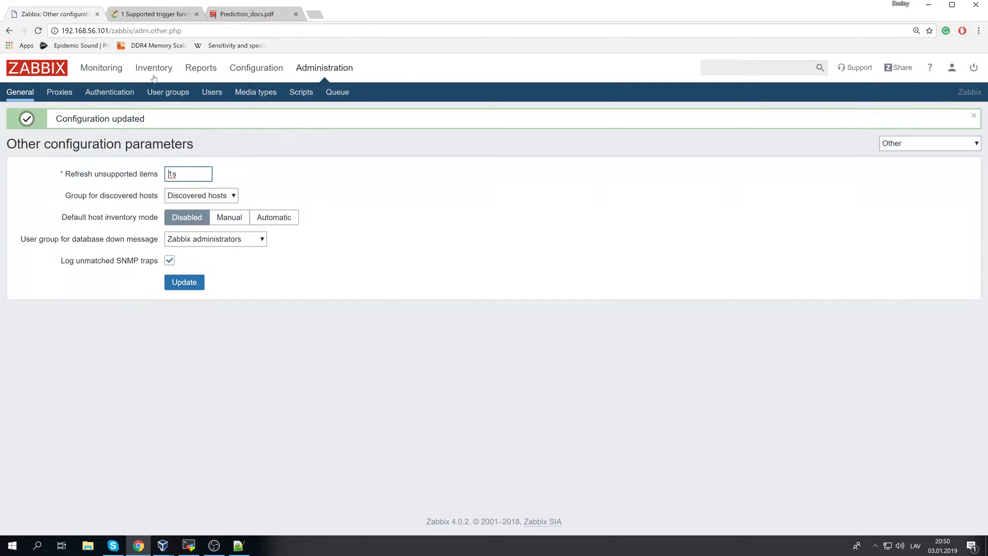
- Rerun zabbix_server -R config_cache_reload and refresh Latest data
click(189, 545)
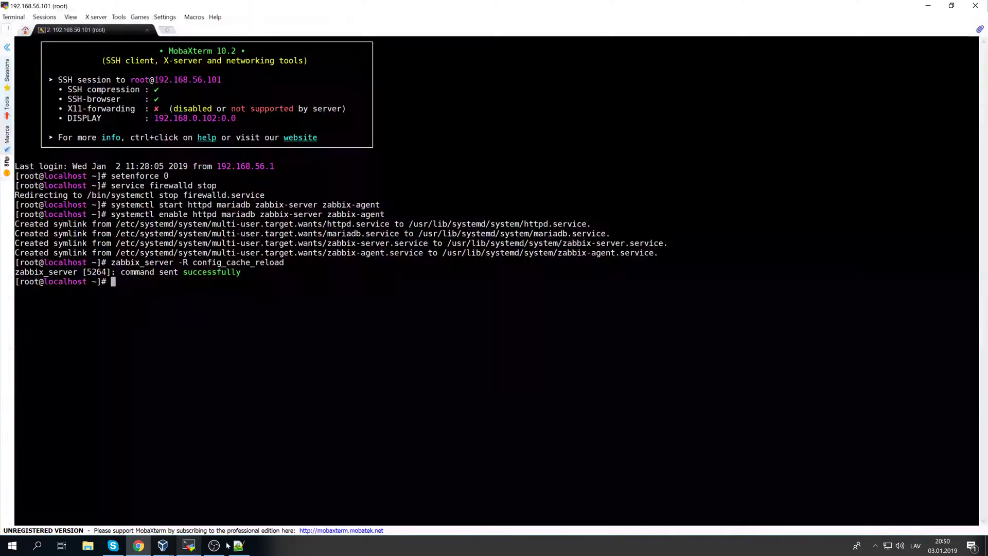
key(Up)
key(Return)
key(alt+Tab)
key(F5)
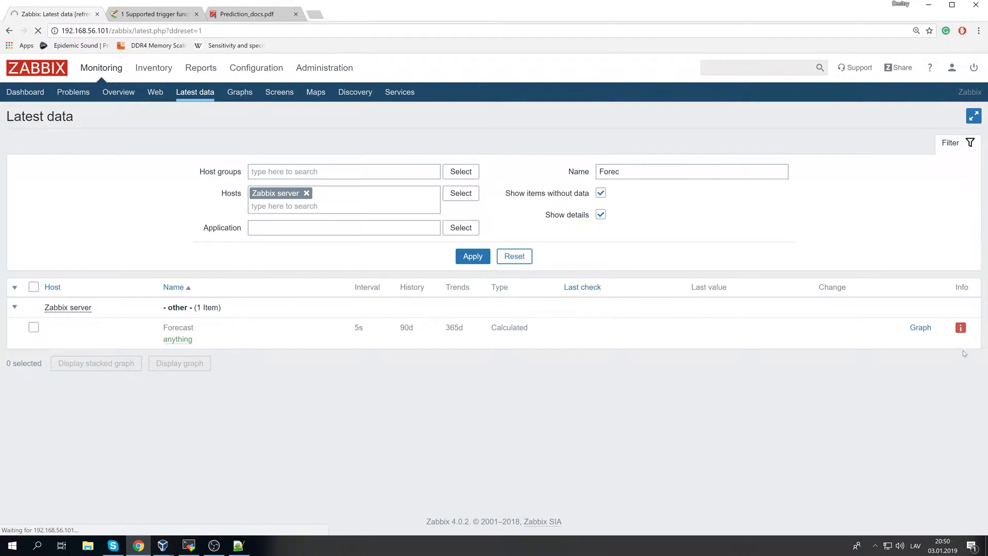
mouse_move(962, 327)
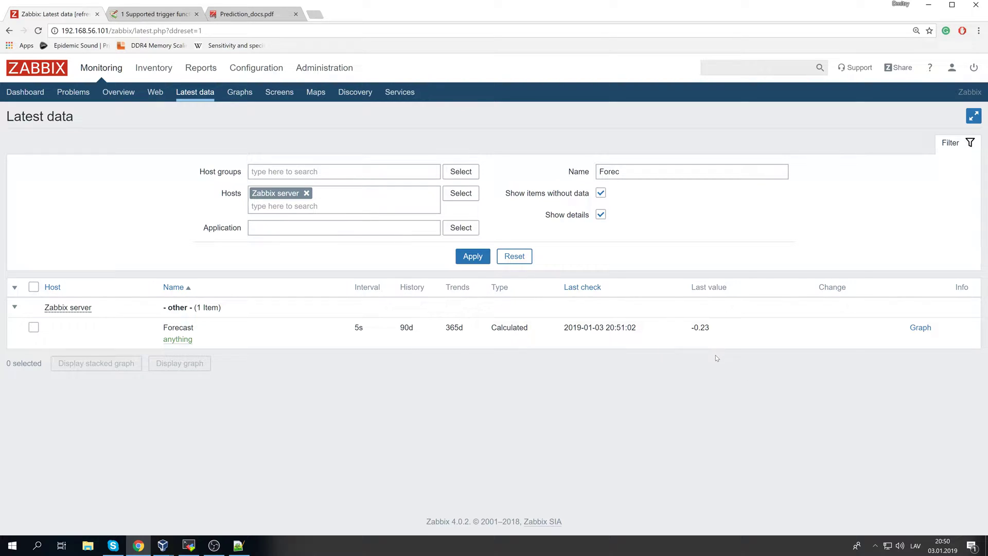
drag(677, 329, 727, 334)
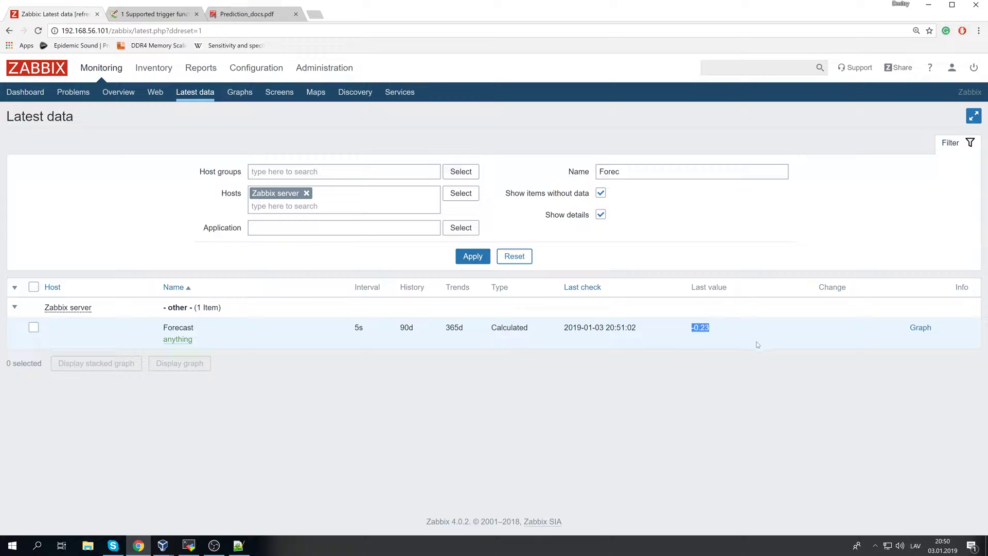
click(754, 367)
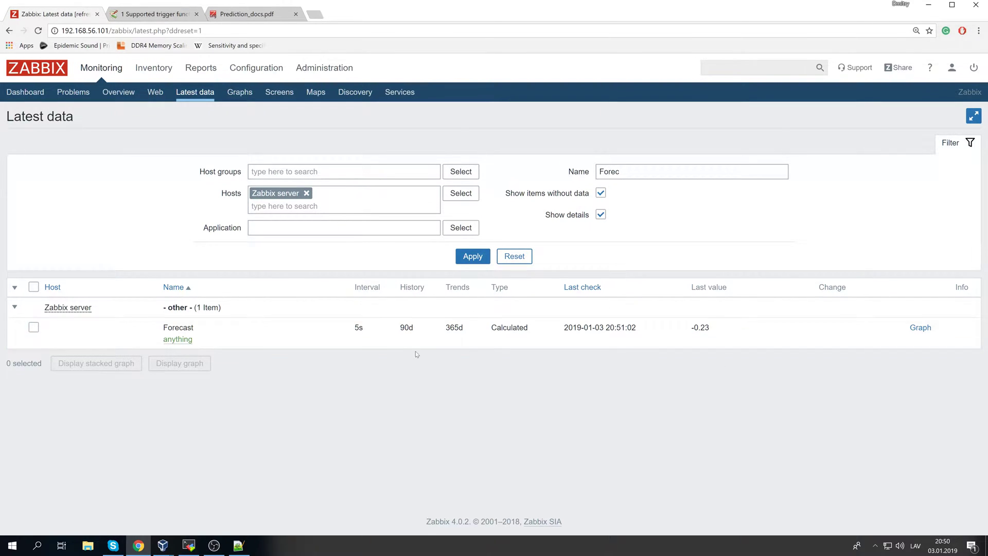
drag(157, 334, 902, 352)
drag(469, 333, 714, 334)
click(757, 339)
click(694, 329)
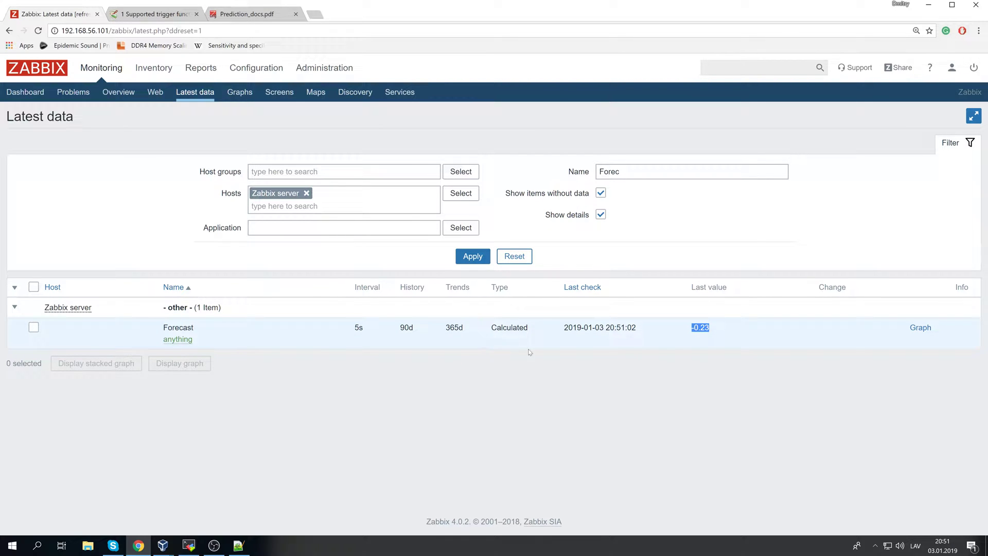
click(274, 340)
mouse_move(172, 328)
mouse_down()
mouse_move(250, 329)
mouse_move(163, 330)
mouse_up()
click(276, 343)
click(920, 327)
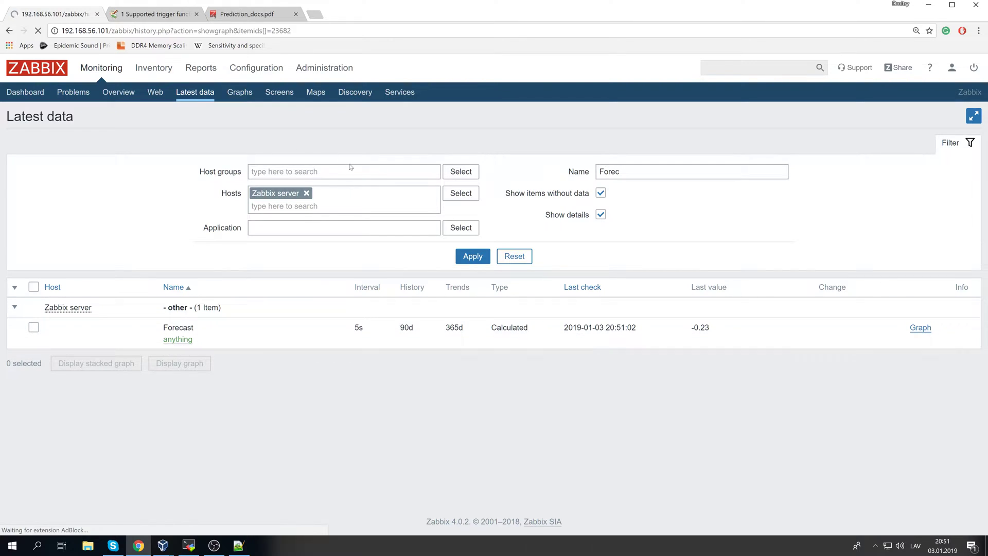
drag(939, 399, 952, 401)
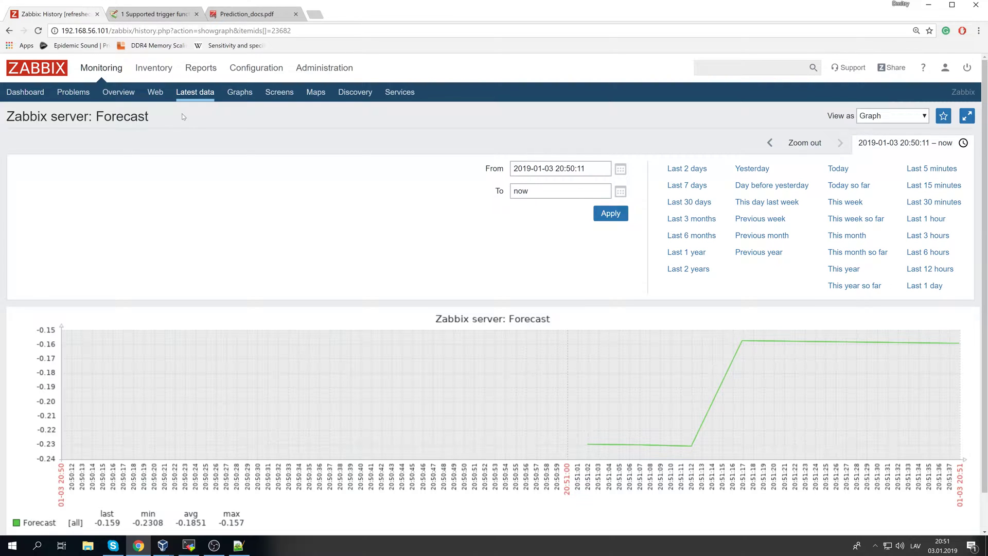
click(198, 95)
- Start a new Calculated item named 'Last value' on Zabbix server
mouse_move(237, 76)
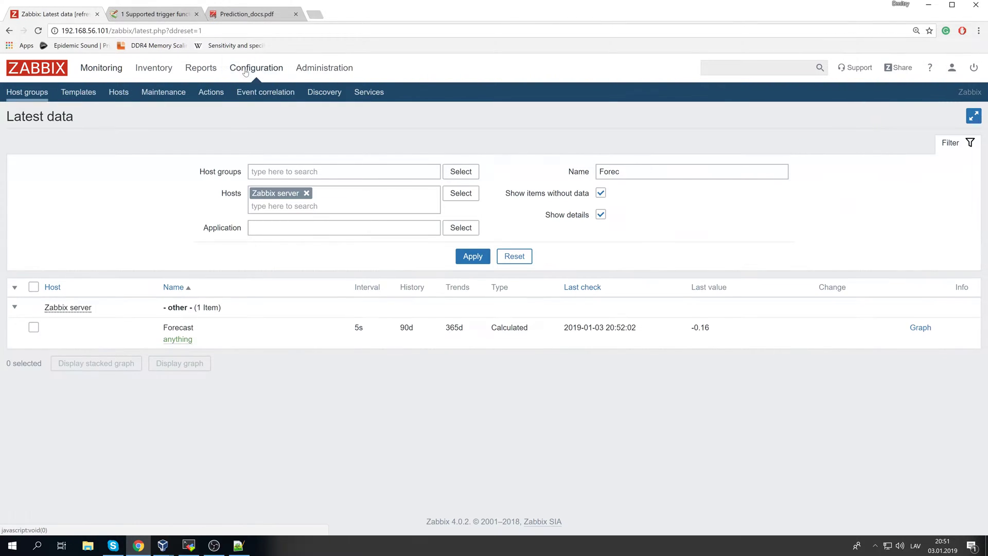
click(118, 93)
click(164, 316)
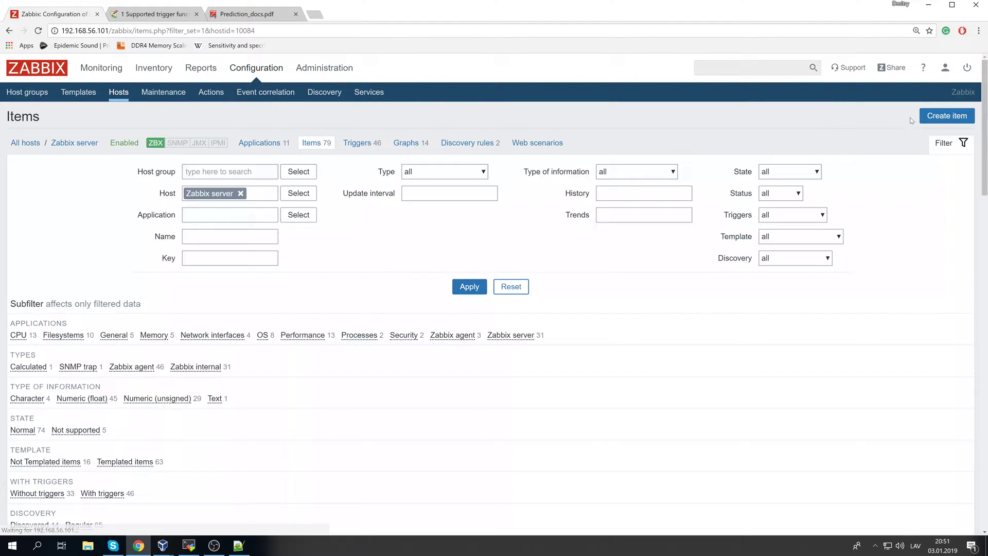
click(929, 116)
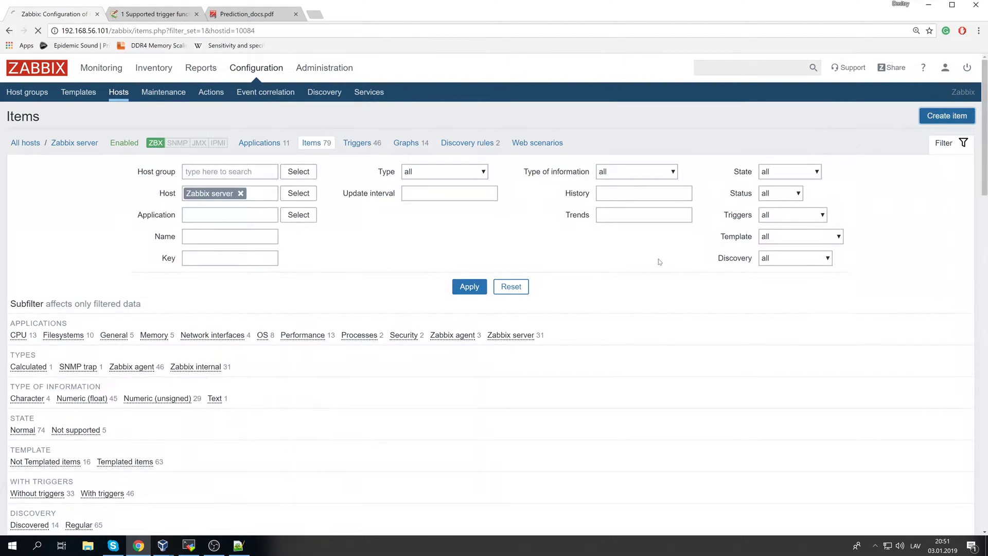
text(Last value)
key(Tab)
key(c)
key(Tab)
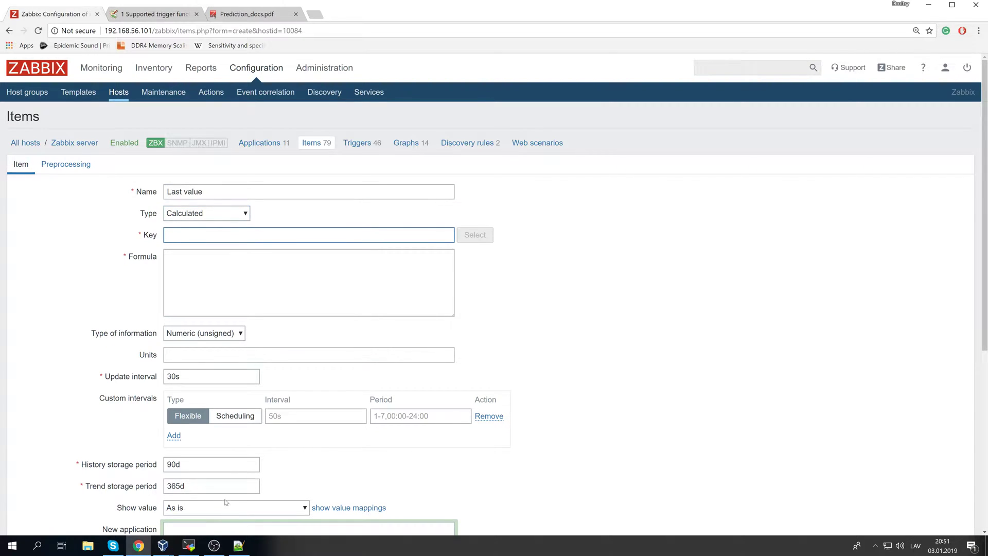
- Paste the last() template from the notes as the formula, changed to last(forecast,#1,30m)
click(238, 544)
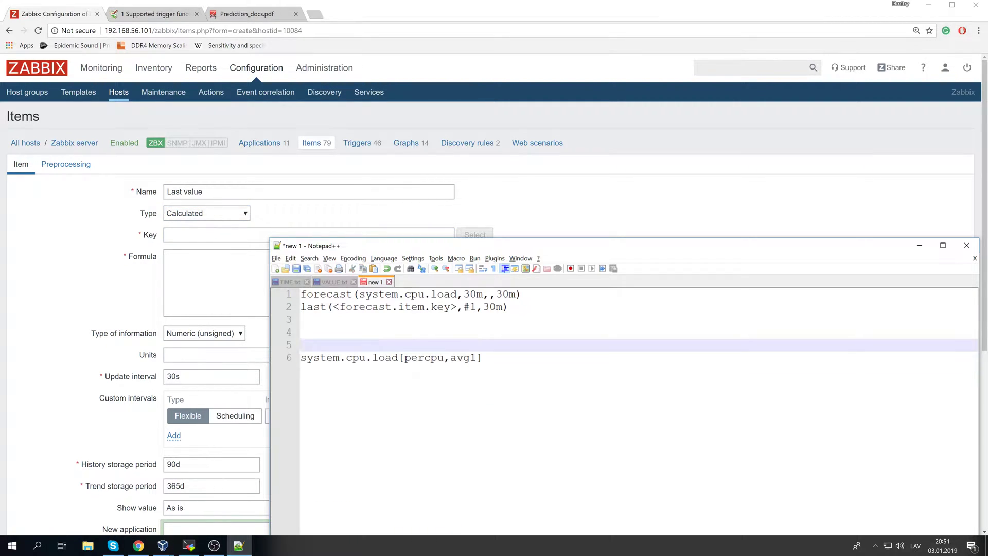
drag(511, 307, 307, 308)
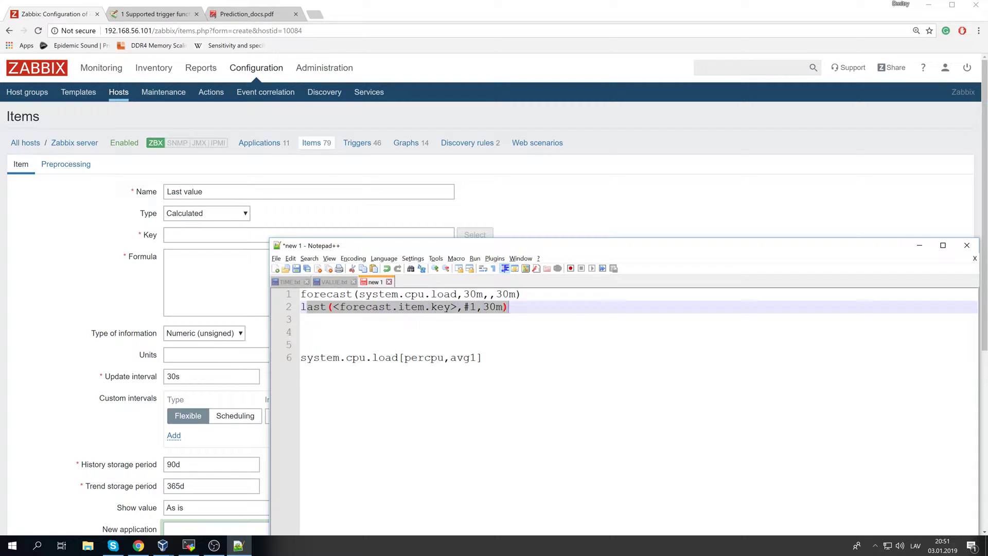
key(ctrl+c)
key(alt+Tab)
key(ctrl+v)
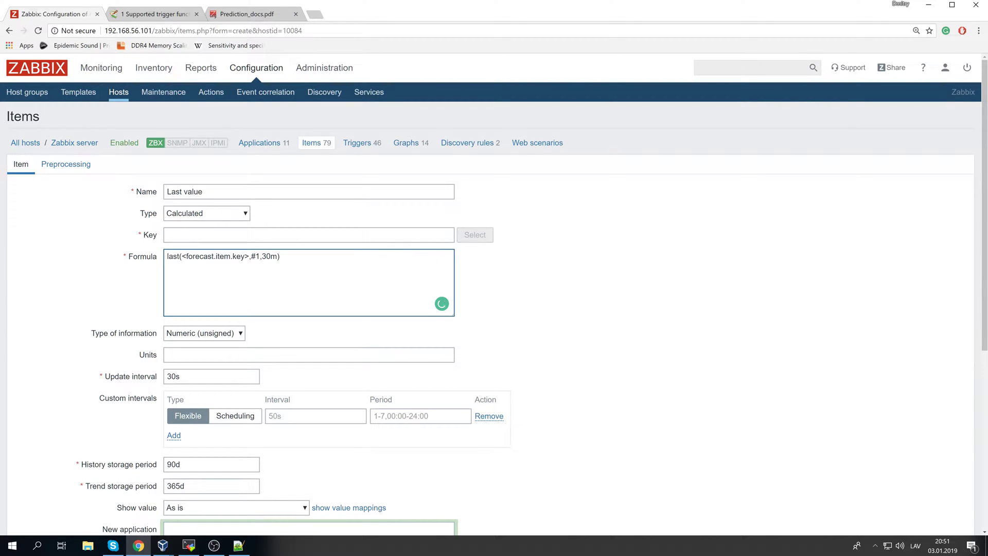
drag(181, 256, 241, 256)
text(forecast)
- Give the item key 'last' and type Numeric (float), then add it
click(228, 233)
text(f)
key(BackSpace)
text(last)
click(700, 327)
click(221, 333)
click(224, 354)
click(578, 330)
drag(211, 257, 237, 256)
click(585, 321)
scroll(483, 341, down, 6)
click(180, 478)
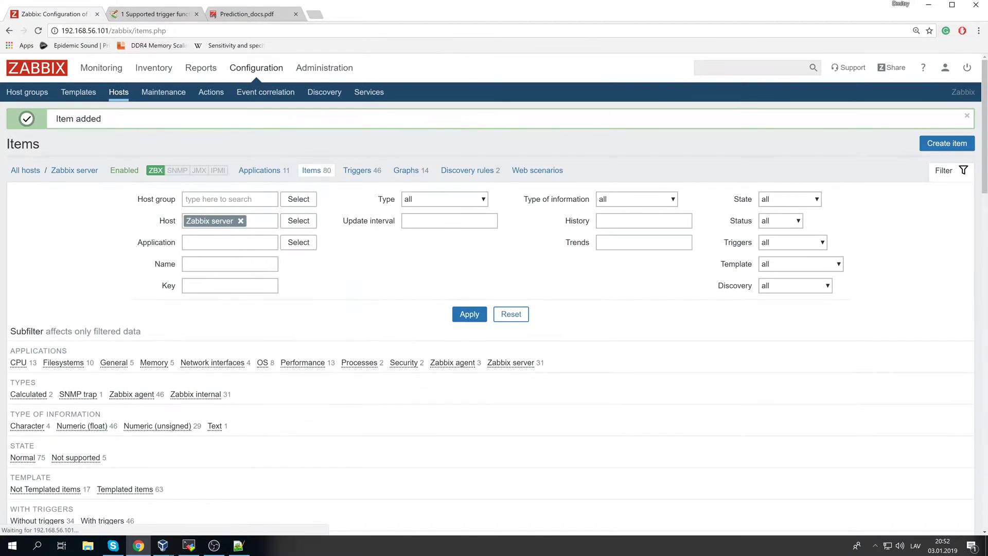
- Rerun zabbix_server -R config_cache_reload in the SSH terminal
click(195, 92)
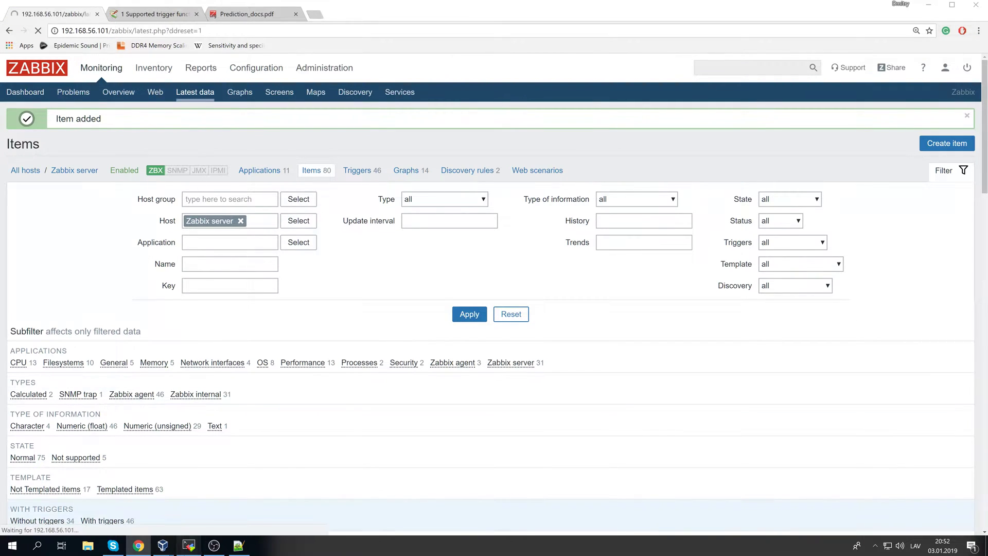
key(alt+Tab)
key(Up)
key(Return)
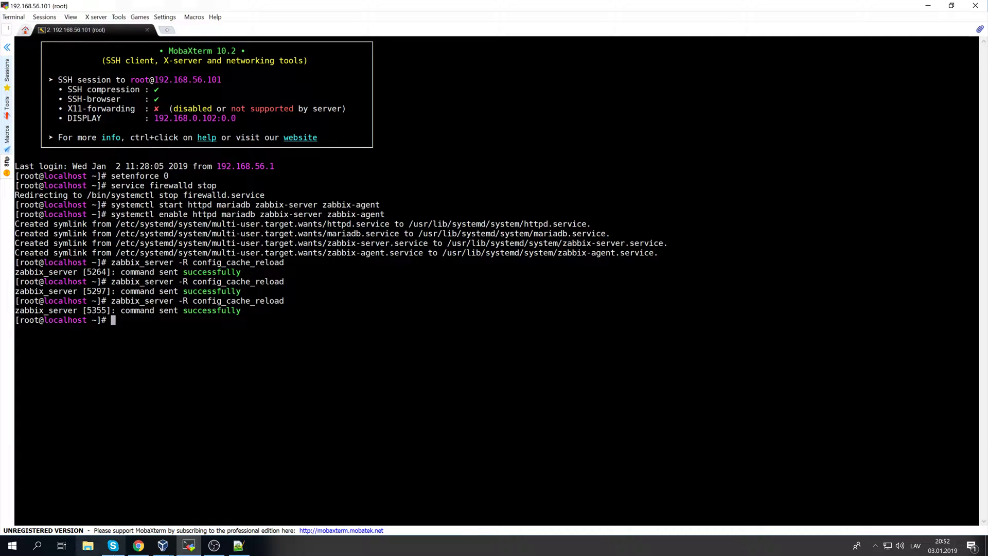
key(alt+Tab)
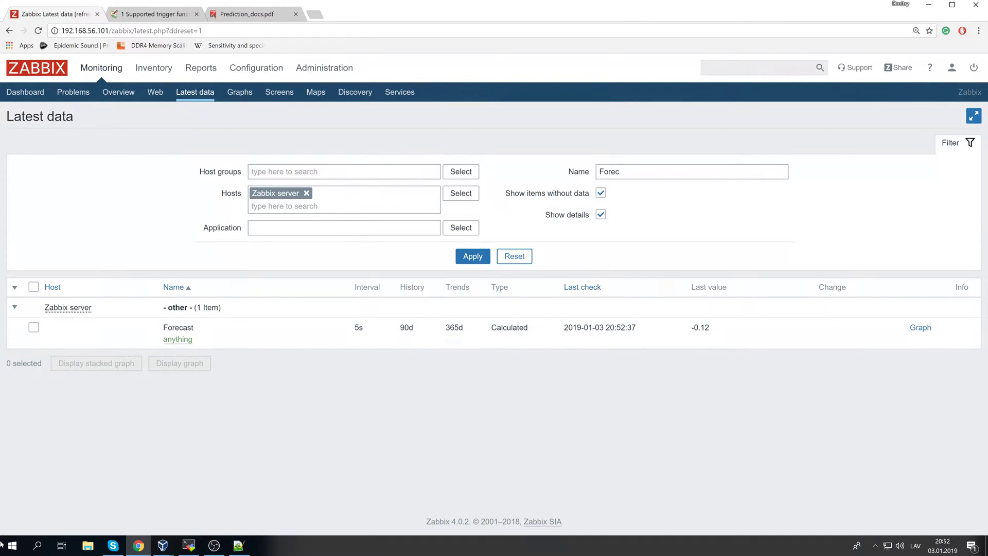
key(alt+Tab)
drag(27, 278, 242, 282)
drag(445, 329, 453, 390)
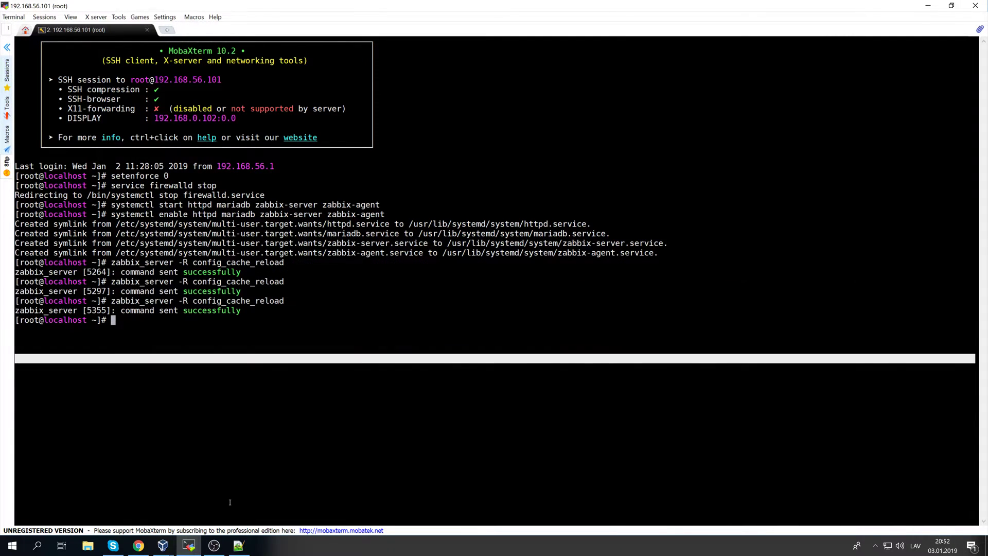
- Filter Latest data by the name 'last'
click(147, 541)
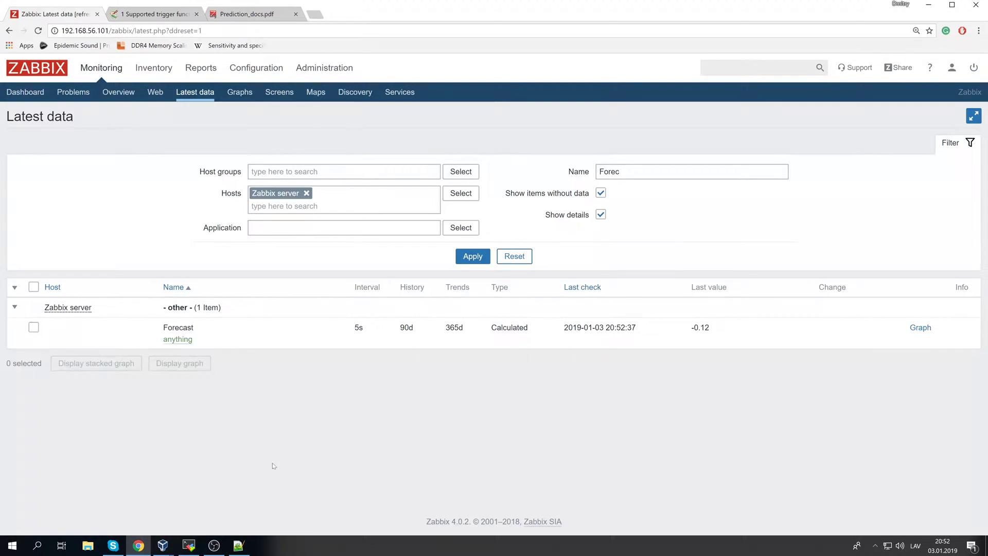
drag(663, 176, 374, 155)
text(laod)
key(BackSpace)
key(BackSpace)
key(BackSpace)
key(BackSpace)
text(last)
key(Return)
- Read the Last value error about missing item 'Zabbix server:forecast', then open the item's last(forecast,#1,30m) formula
click(950, 327)
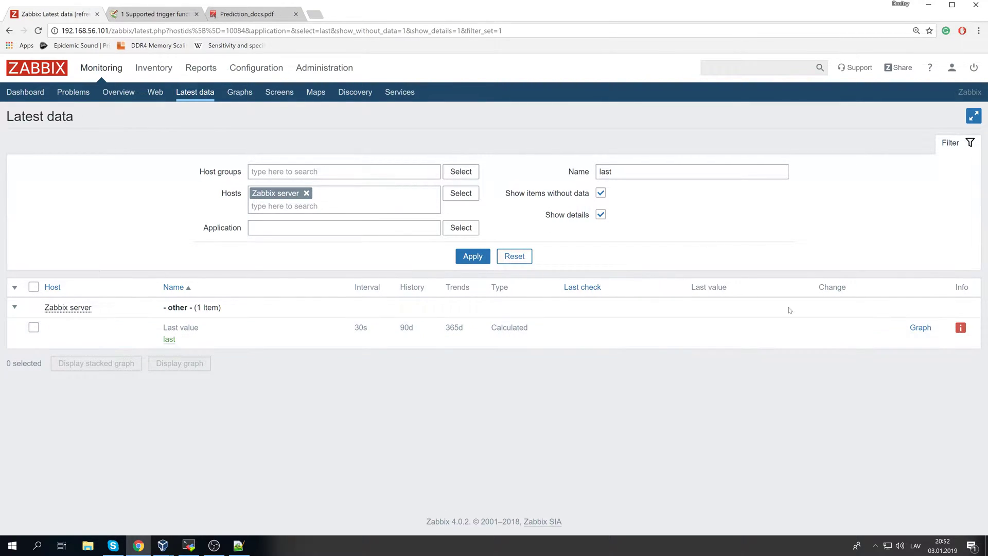
click(169, 340)
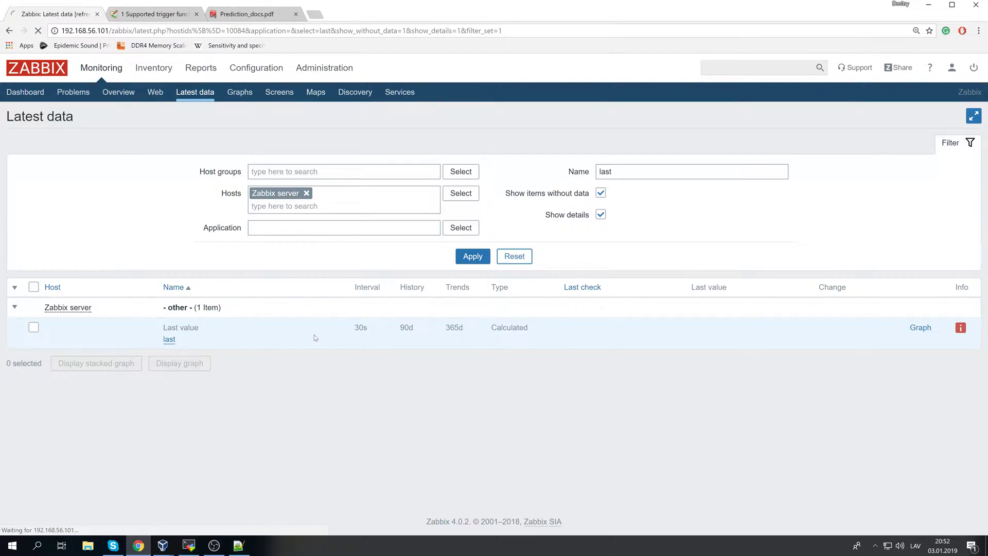
click(181, 256)
drag(181, 257, 209, 256)
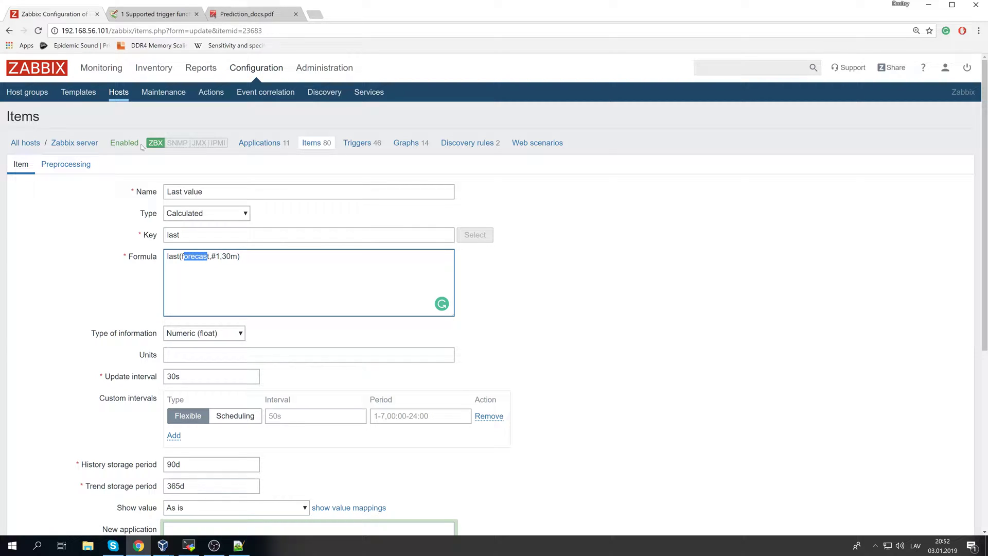
- Filter Latest data by the name 'forecast'
click(108, 76)
click(194, 92)
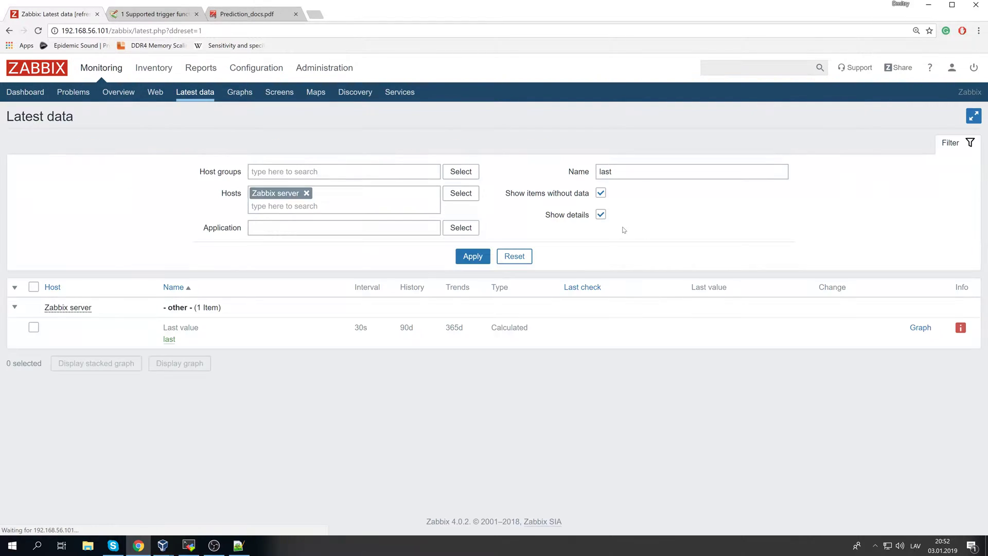
double_click(606, 172)
text(foreas)
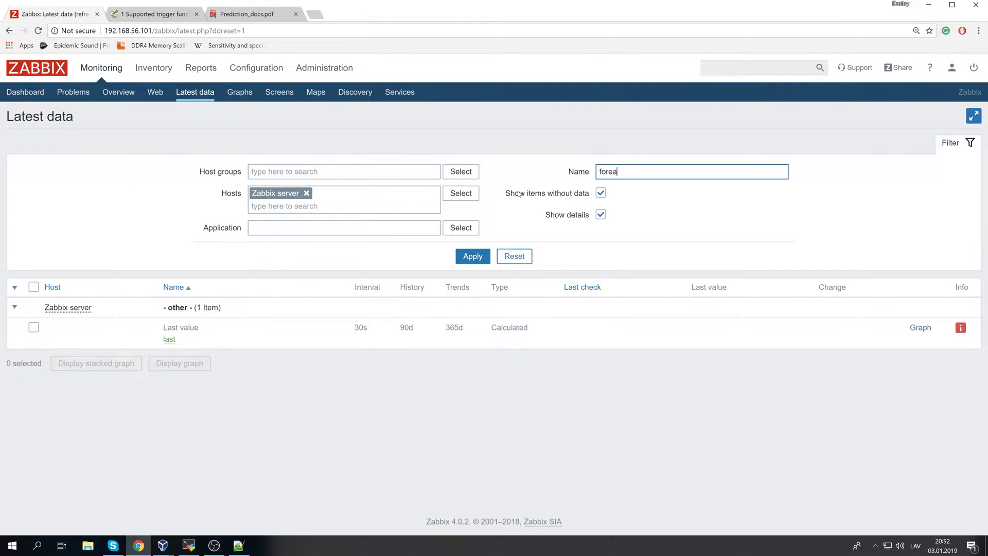
key(BackSpace)
key(BackSpace)
text(cast)
key(Return)
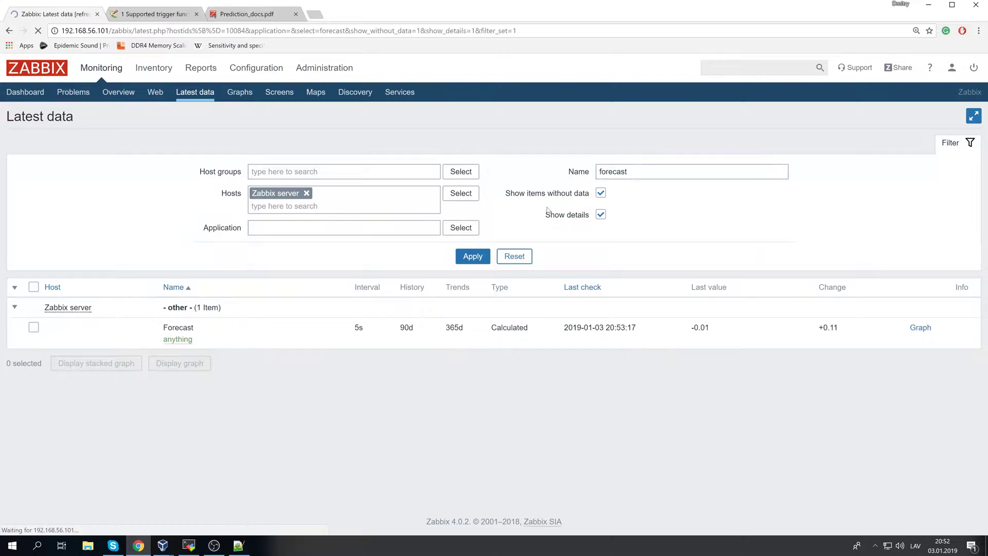
- Check that the Forecast item now reads -0.01 (+0.11) and tick its row
triple_click(733, 333)
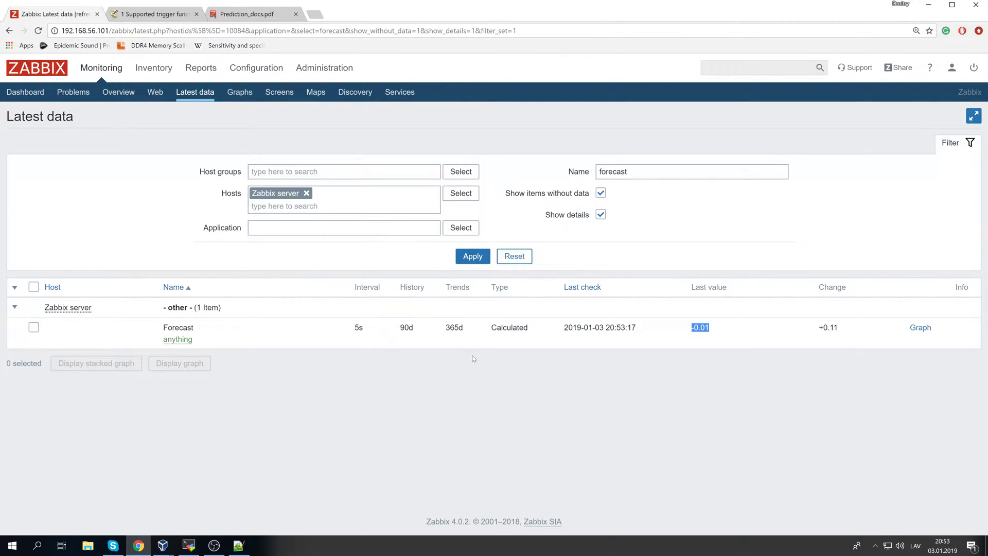
click(33, 327)
double_click(638, 171)
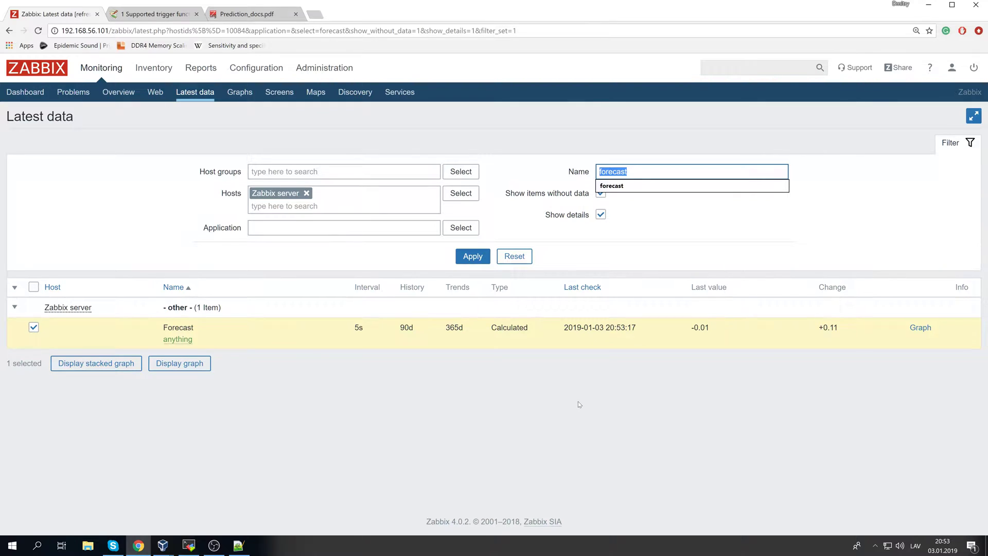
click(248, 14)
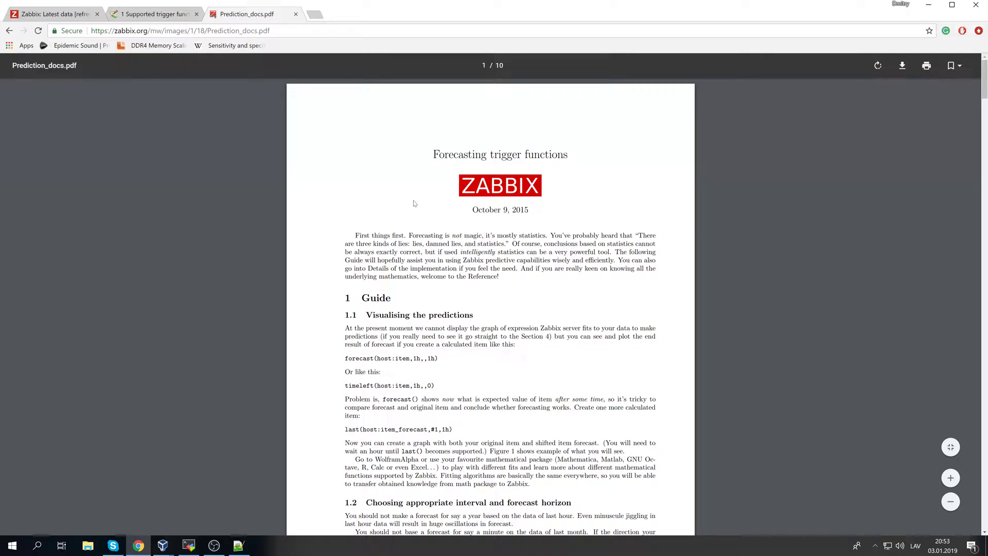
- Scroll through Prediction_docs.pdf and back up to the Cached memory 20m forecasts graph on page 5
scroll(469, 191, down, 8)
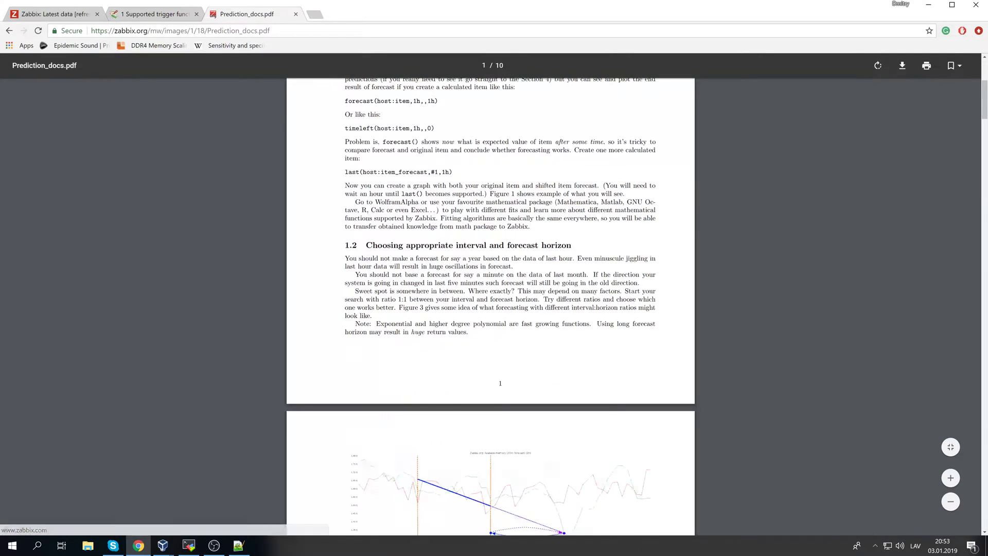
scroll(473, 220, up, 6)
scroll(474, 220, down, 4)
scroll(494, 304, down, 20)
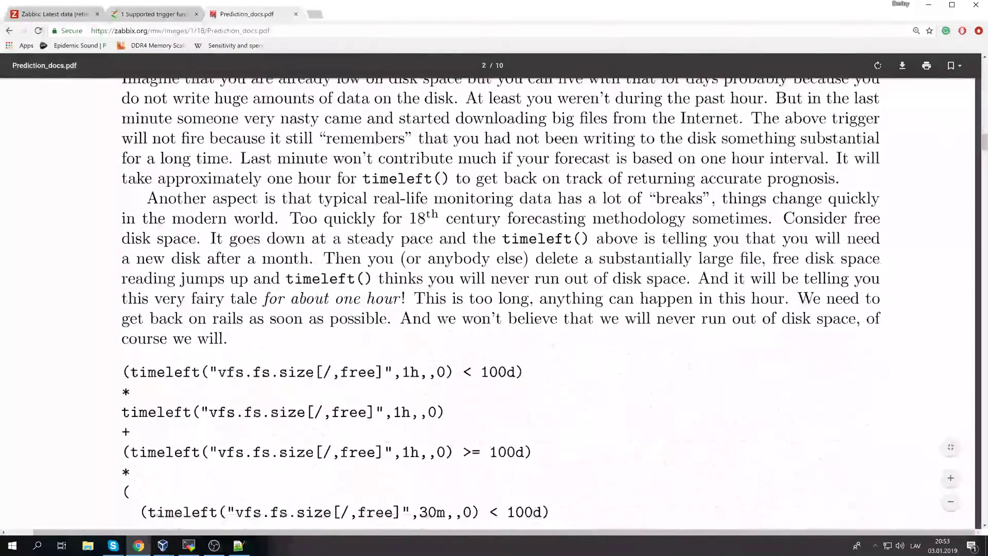
scroll(494, 304, down, 20)
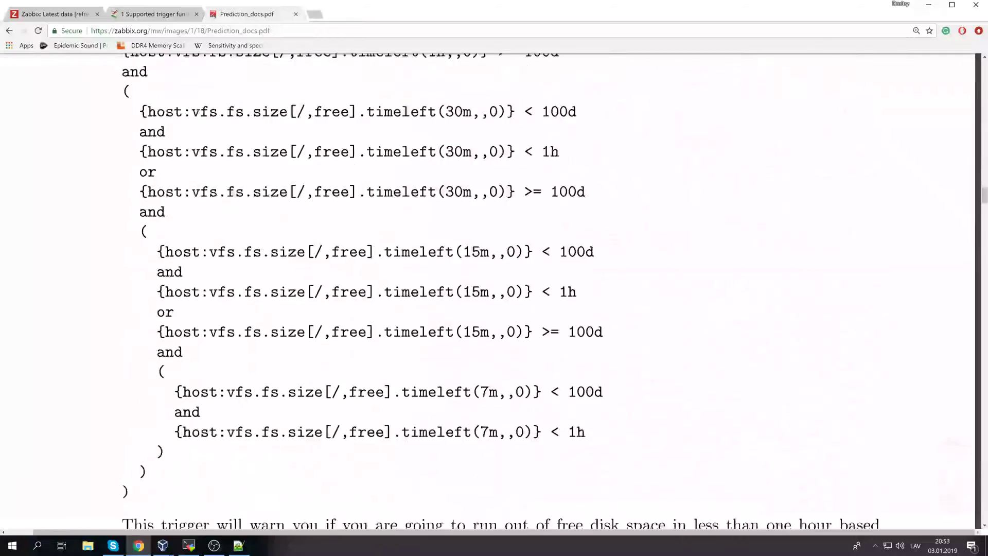
scroll(587, 328, down, 20)
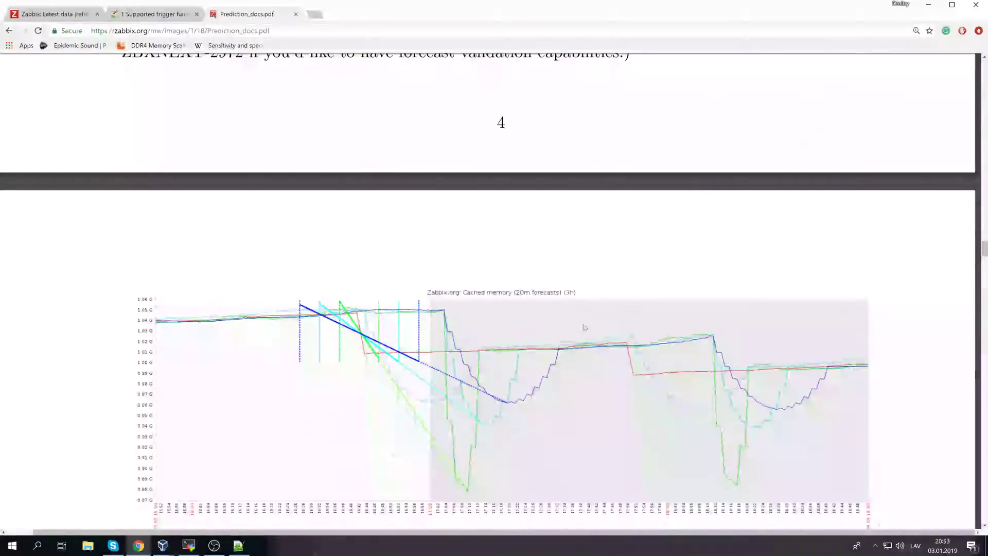
scroll(587, 328, down, 7)
scroll(587, 327, up, 12)
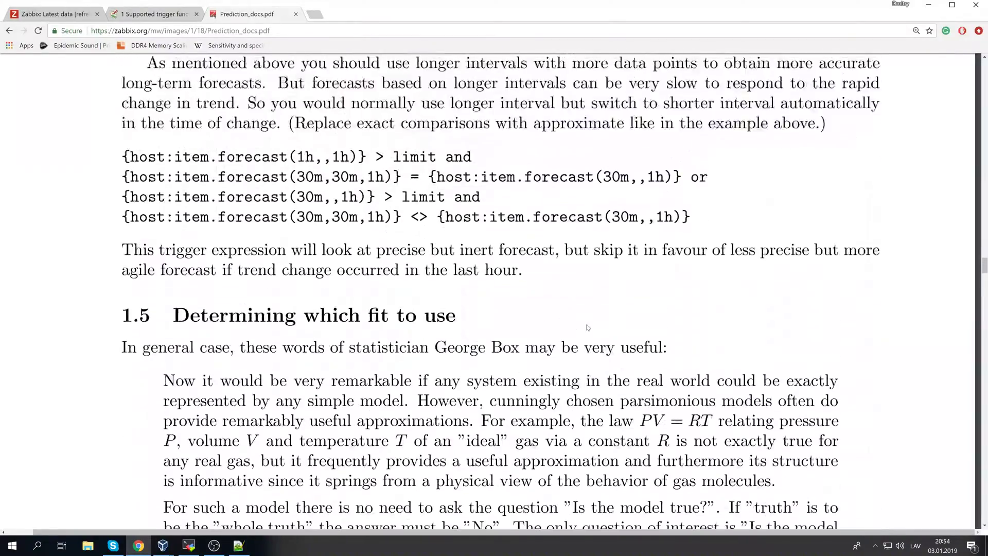
scroll(587, 327, down, 20)
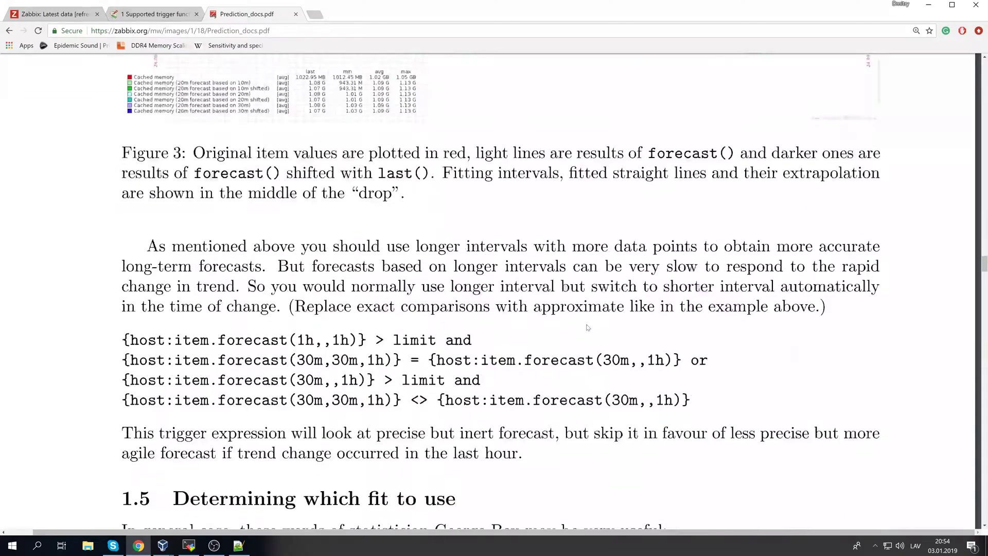
scroll(587, 328, down, 8)
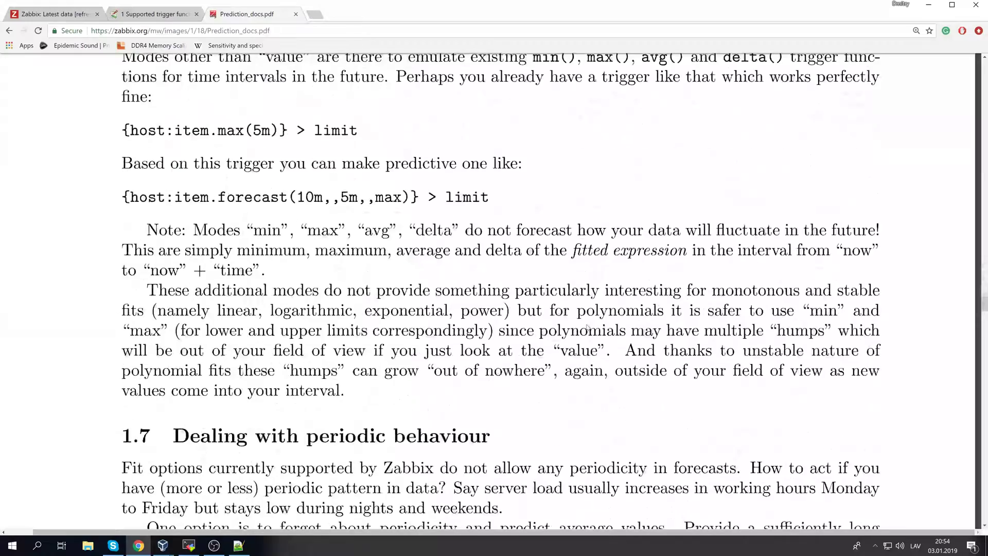
scroll(587, 327, down, 20)
scroll(587, 327, down, 20)
scroll(439, 318, down, 20)
scroll(439, 318, down, 8)
scroll(439, 318, down, 20)
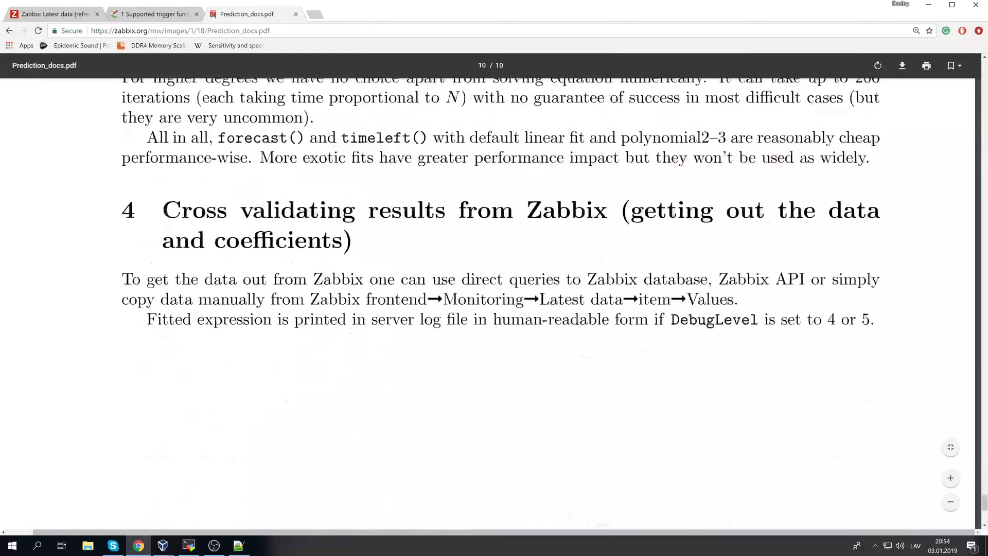
scroll(452, 308, down, 5)
scroll(463, 368, up, 12)
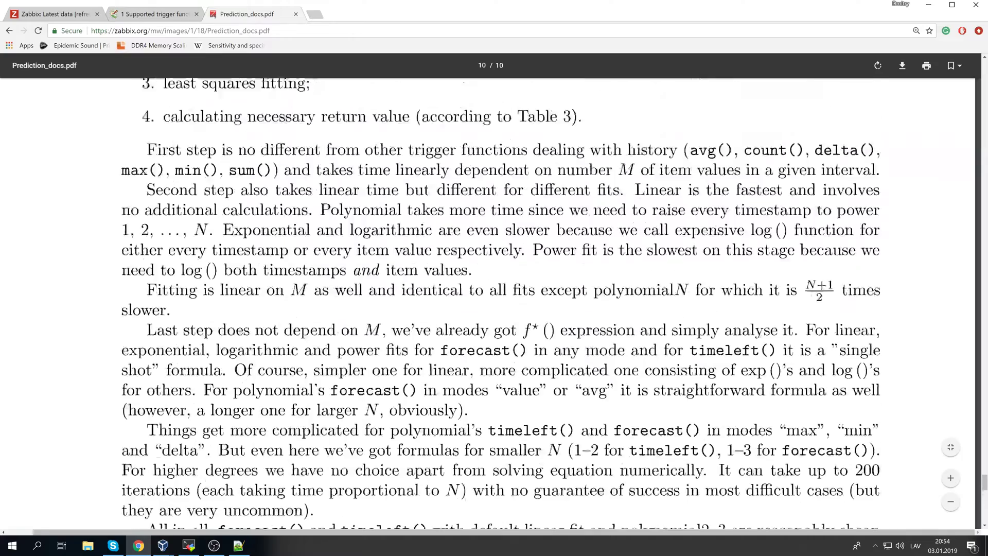
scroll(487, 304, up, 10)
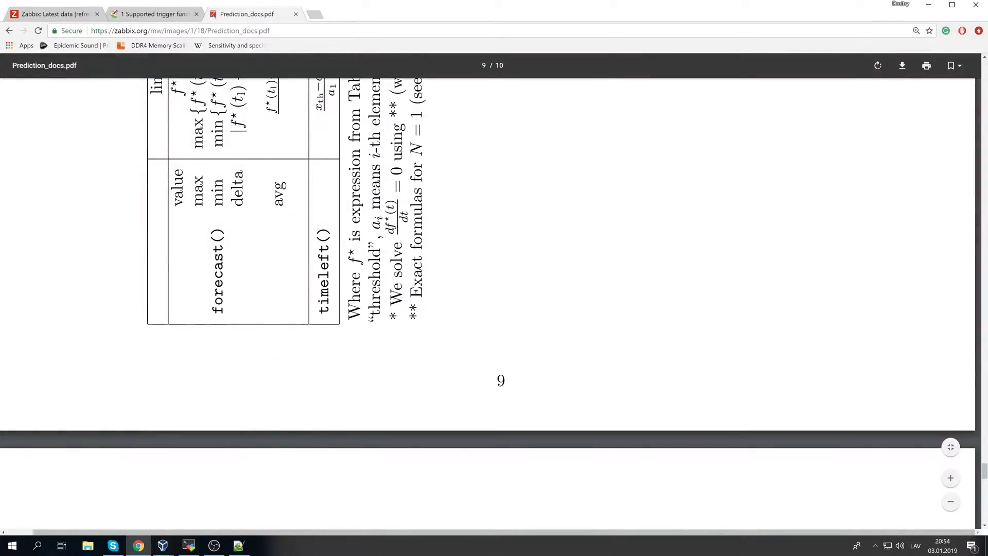
scroll(505, 393, up, 20)
scroll(504, 392, up, 8)
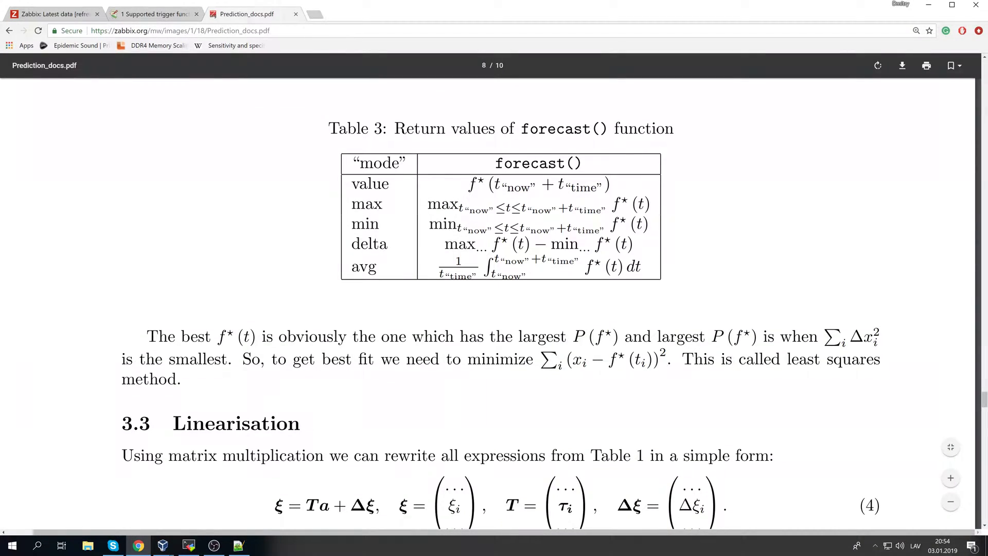
scroll(512, 364, up, 12)
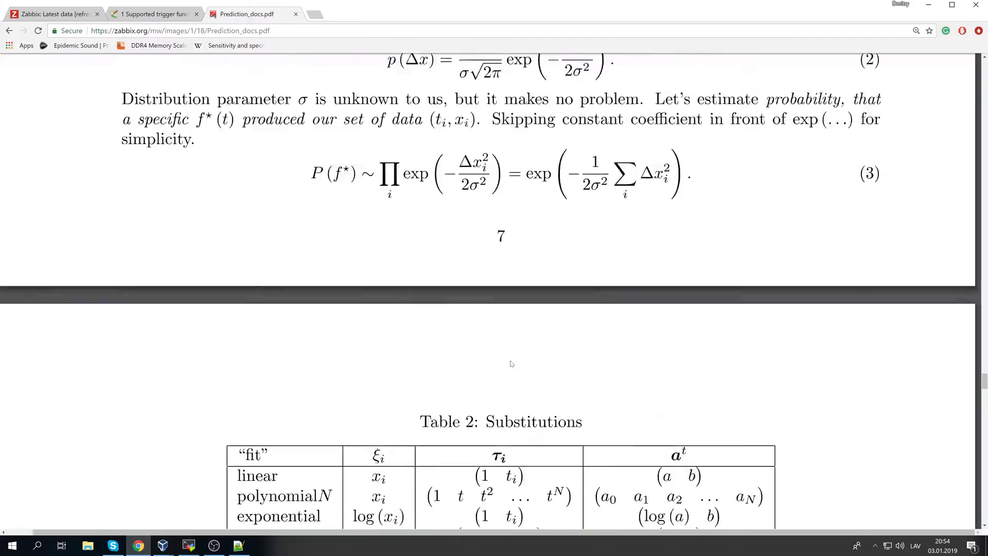
scroll(511, 364, up, 15)
scroll(531, 376, up, 15)
scroll(494, 284, up, 15)
scroll(494, 284, down, 5)
scroll(595, 370, down, 4)
scroll(581, 373, up, 4)
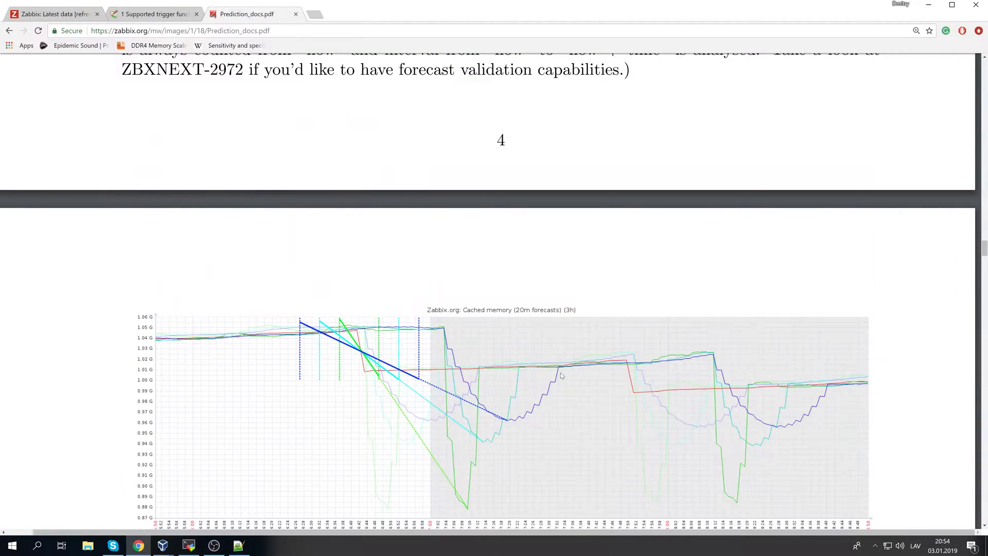